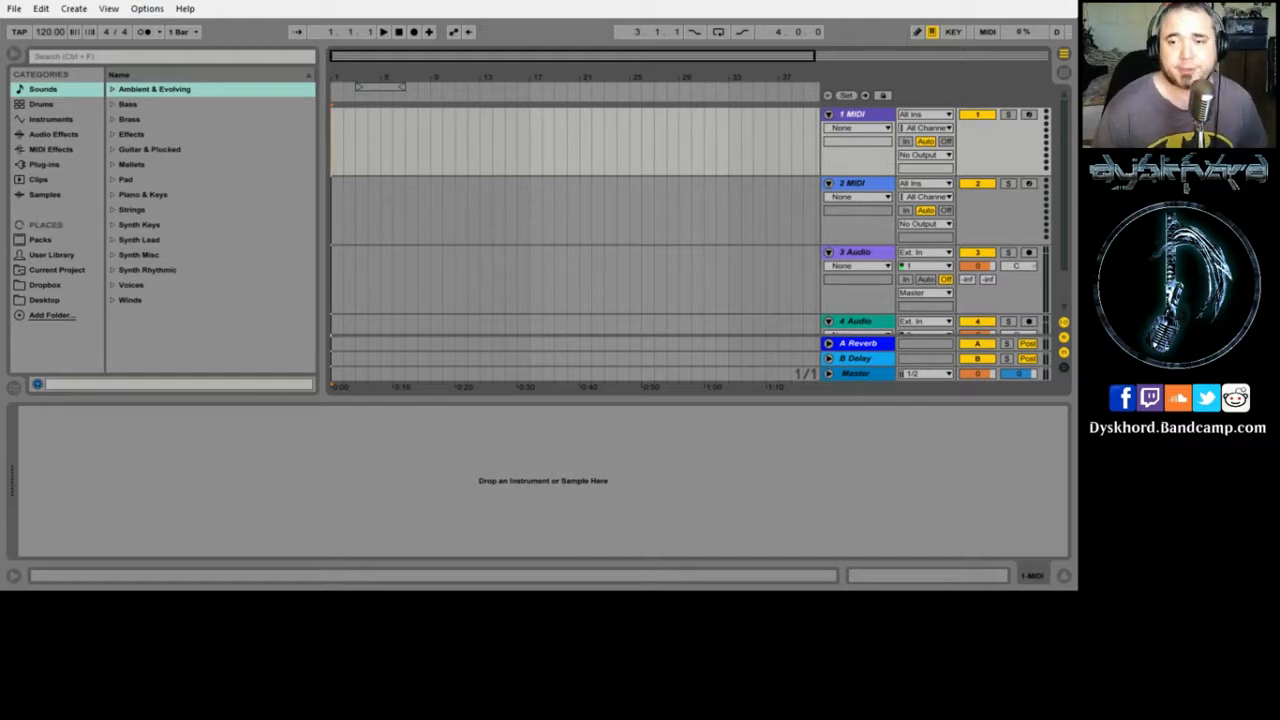
# - Delete both MIDI tracks from their track header context menus
pyautogui.rightClick(357, 148)
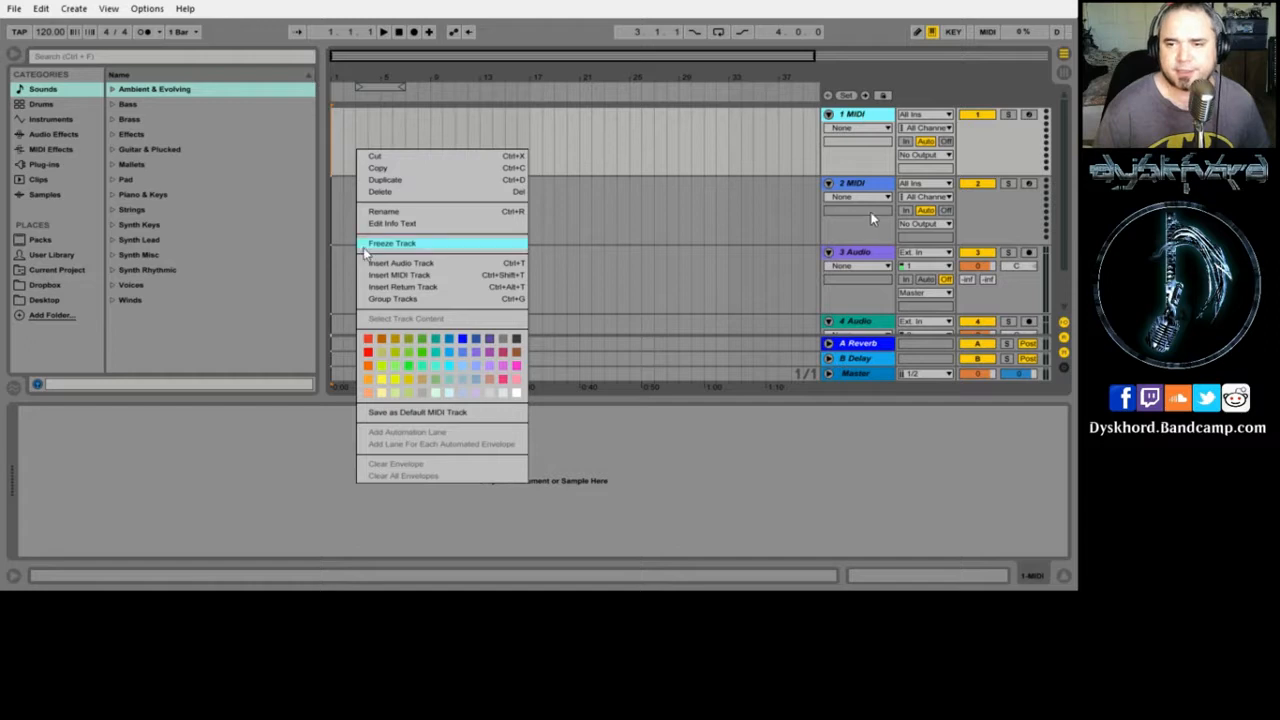
pyautogui.click(402, 194)
pyautogui.rightClick(357, 148)
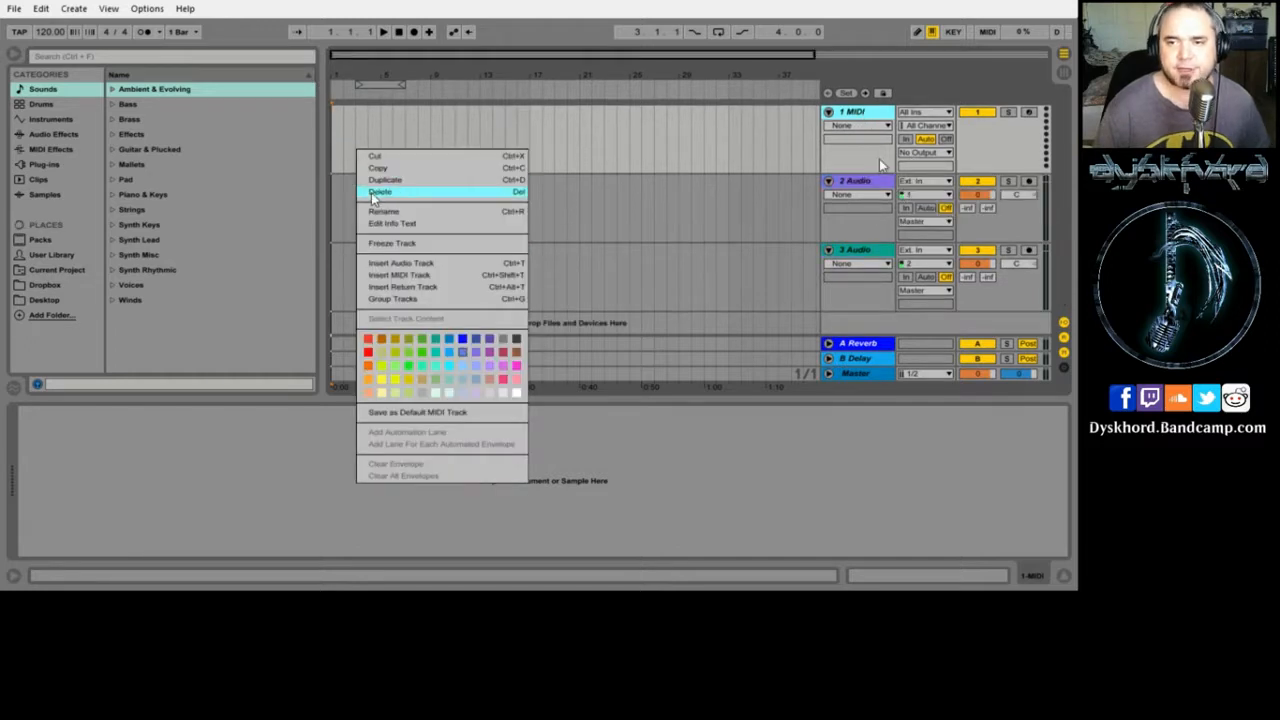
pyautogui.click(402, 192)
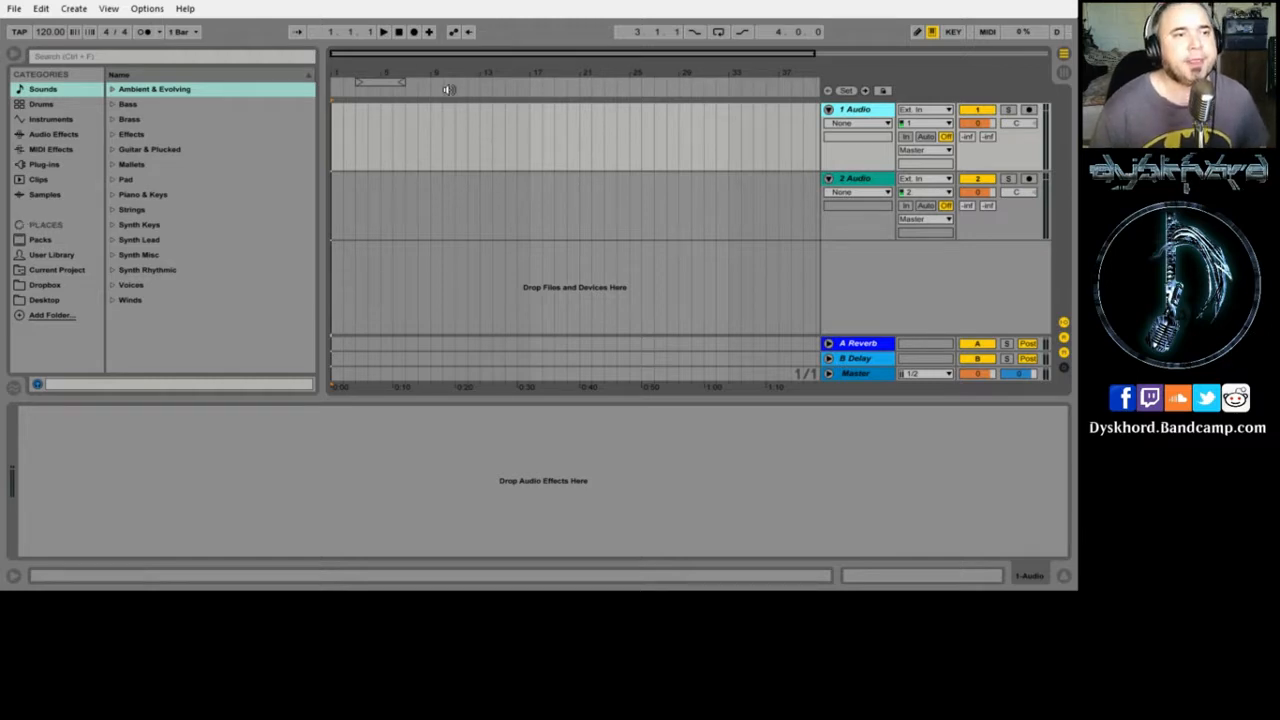
pyautogui.click(155, 10)
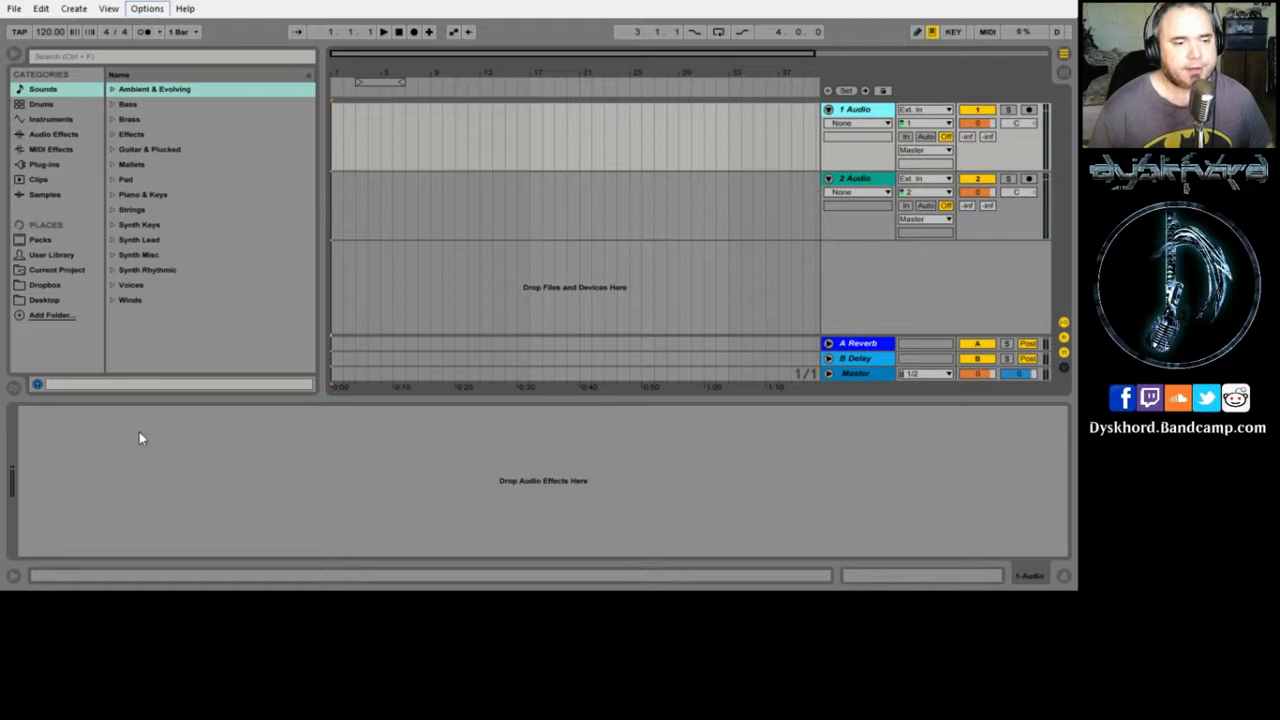
pyautogui.click(181, 411)
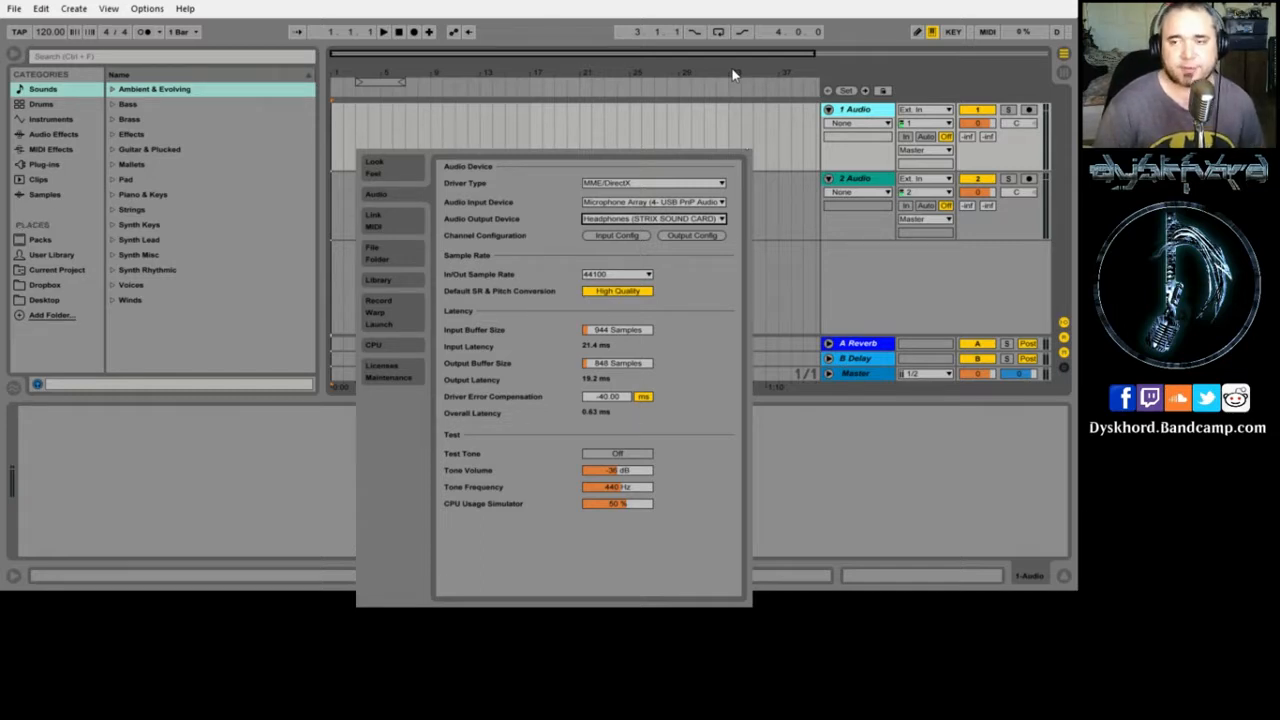
pyautogui.press('Escape')
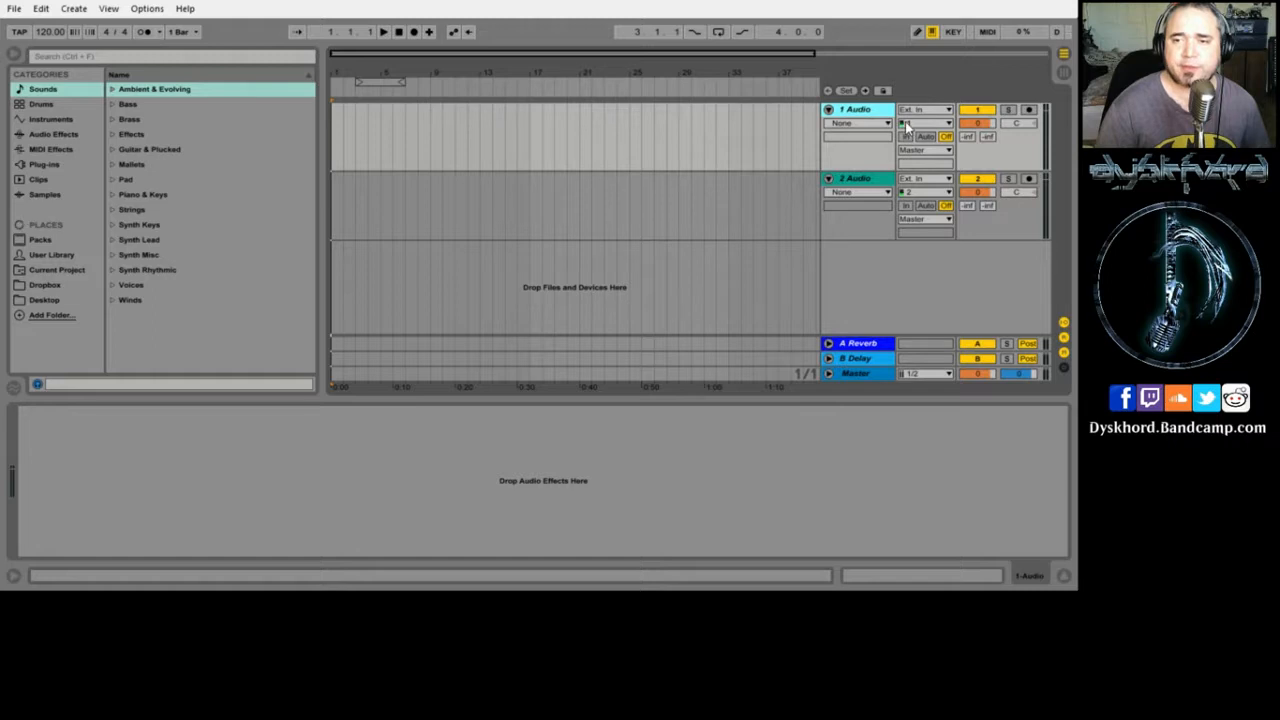
# - Arm track 1 Audio for recording, setting its Monitor to Auto and then back to Off
pyautogui.click(1029, 110)
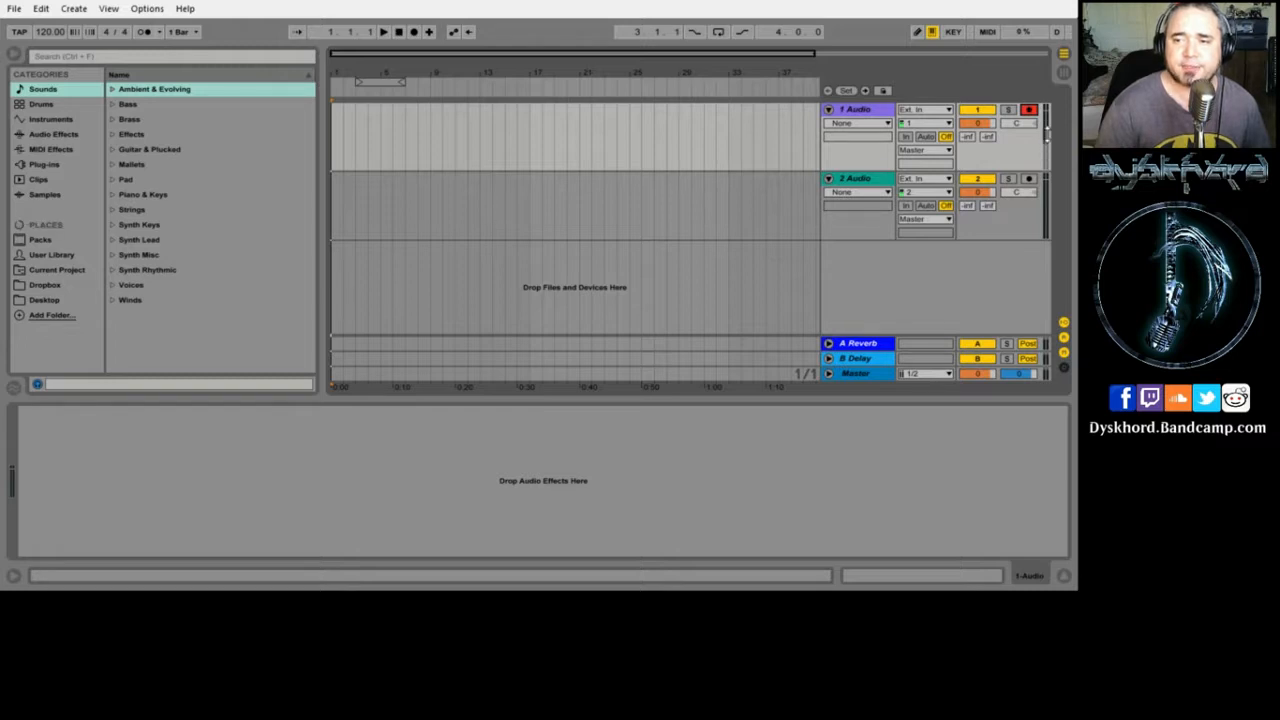
pyautogui.click(927, 137)
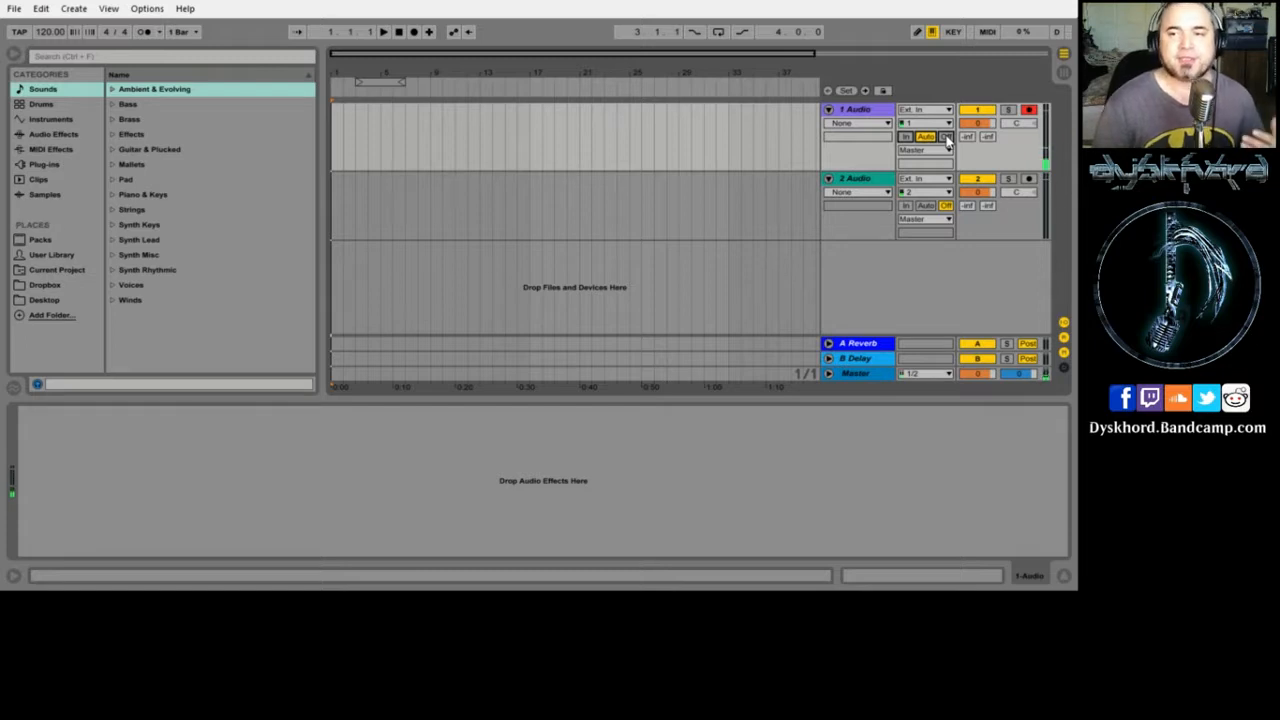
pyautogui.click(946, 137)
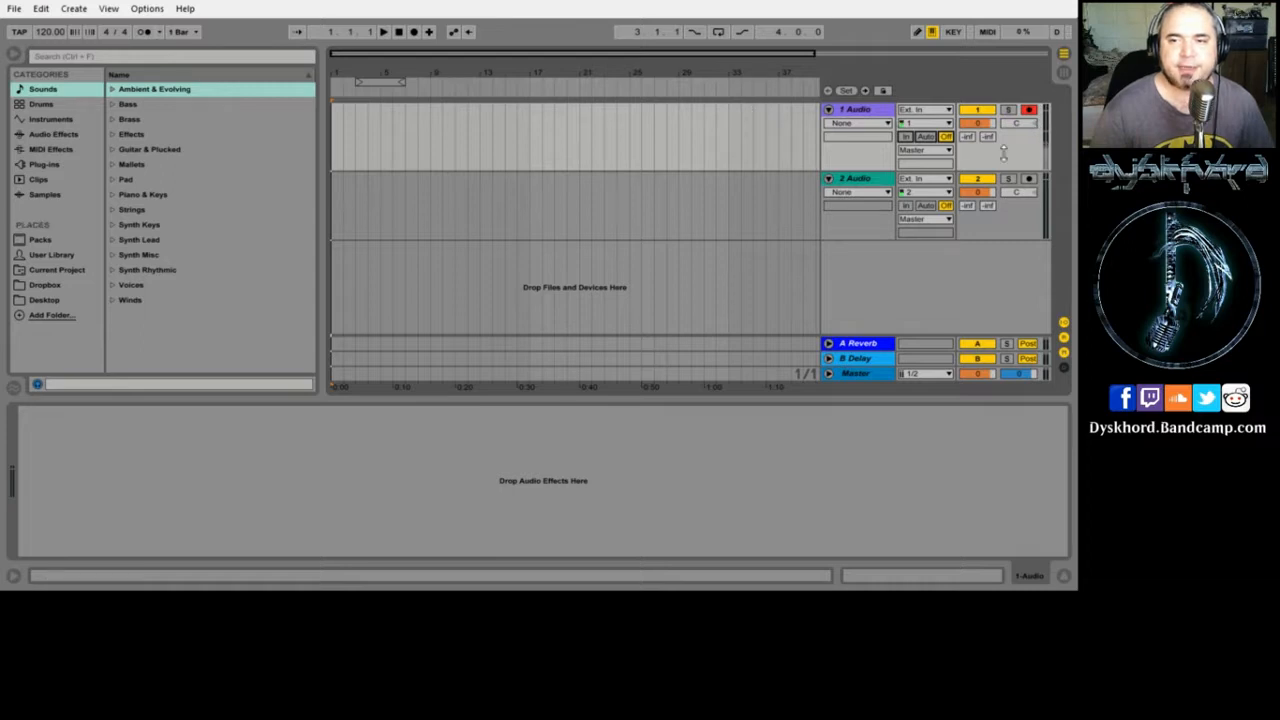
# - Record a short vocal take onto track 1, play it back, and move the loop brace to bars 1–2
pyautogui.click(415, 32)
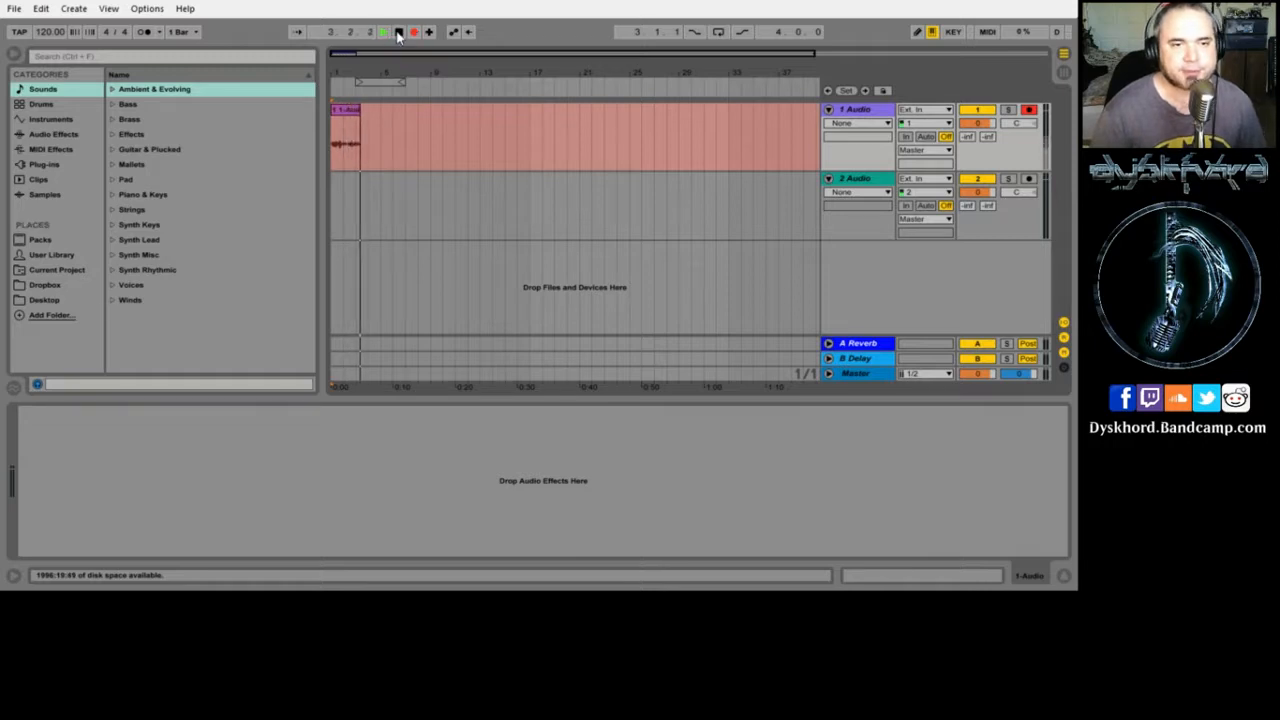
pyautogui.click(398, 33)
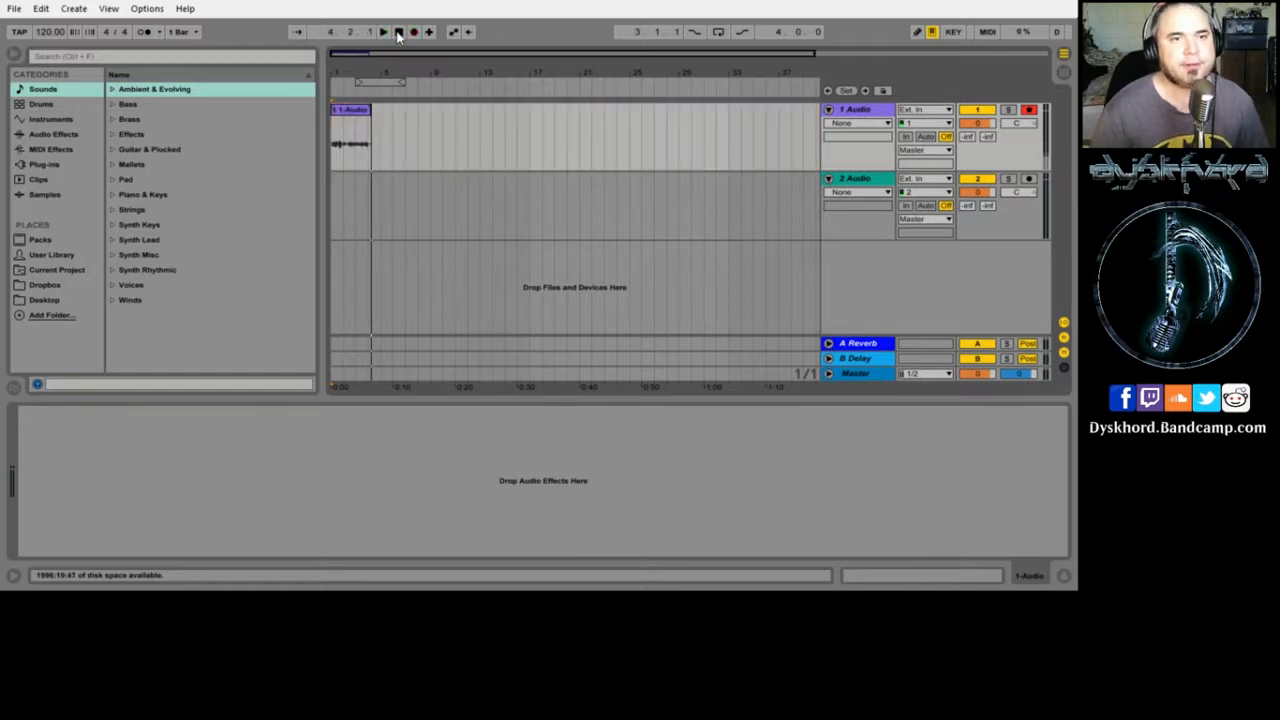
pyautogui.click(385, 32)
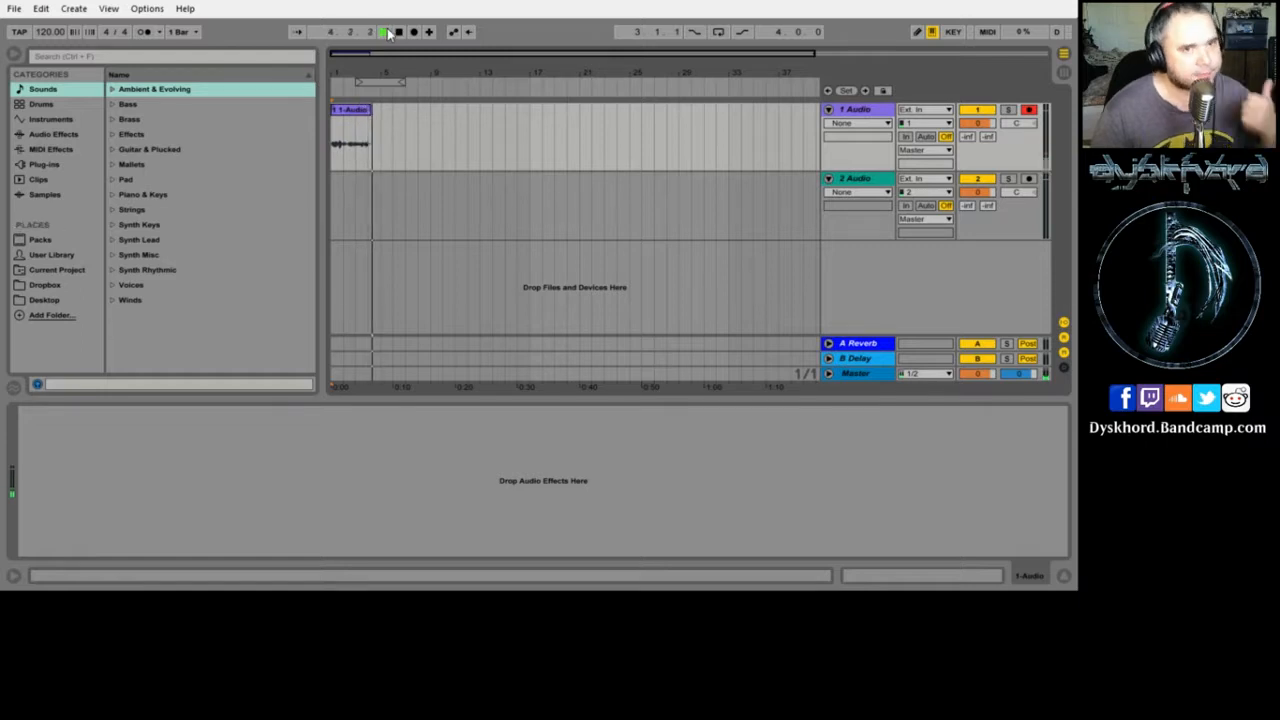
pyautogui.click(397, 32)
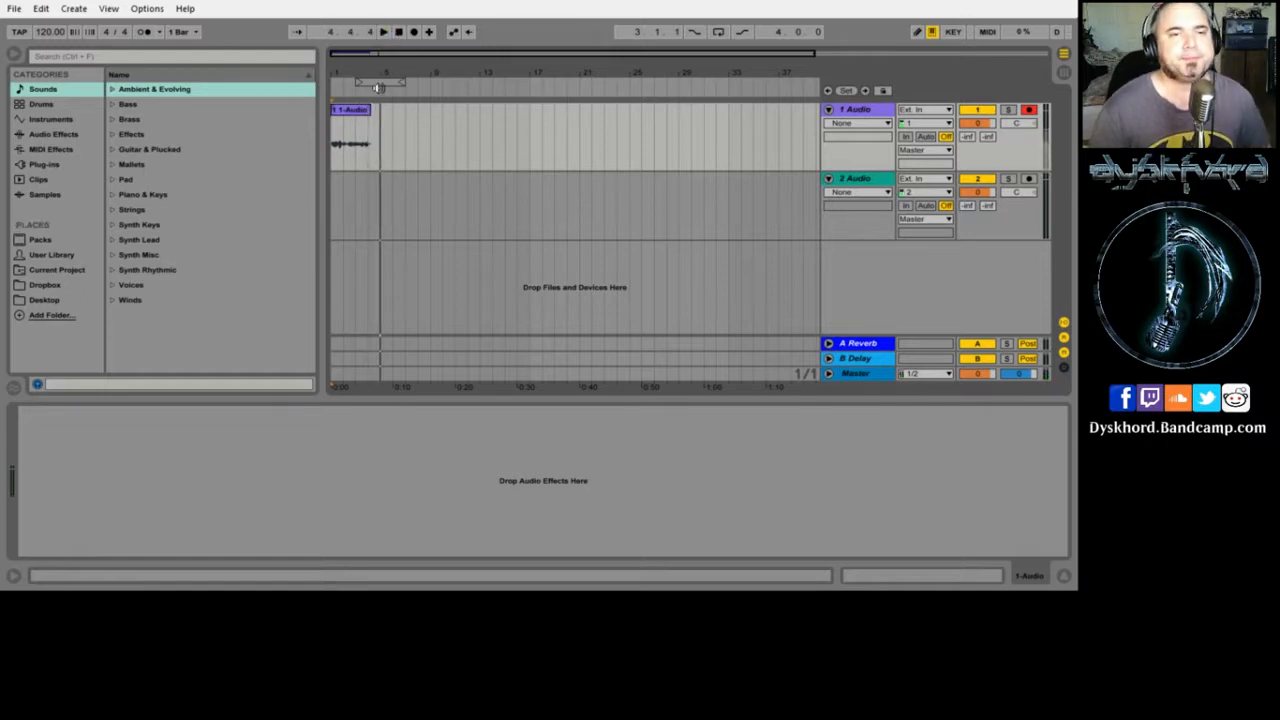
pyautogui.click(390, 81)
pyautogui.moveTo(390, 81); pyautogui.dragTo(341, 119)
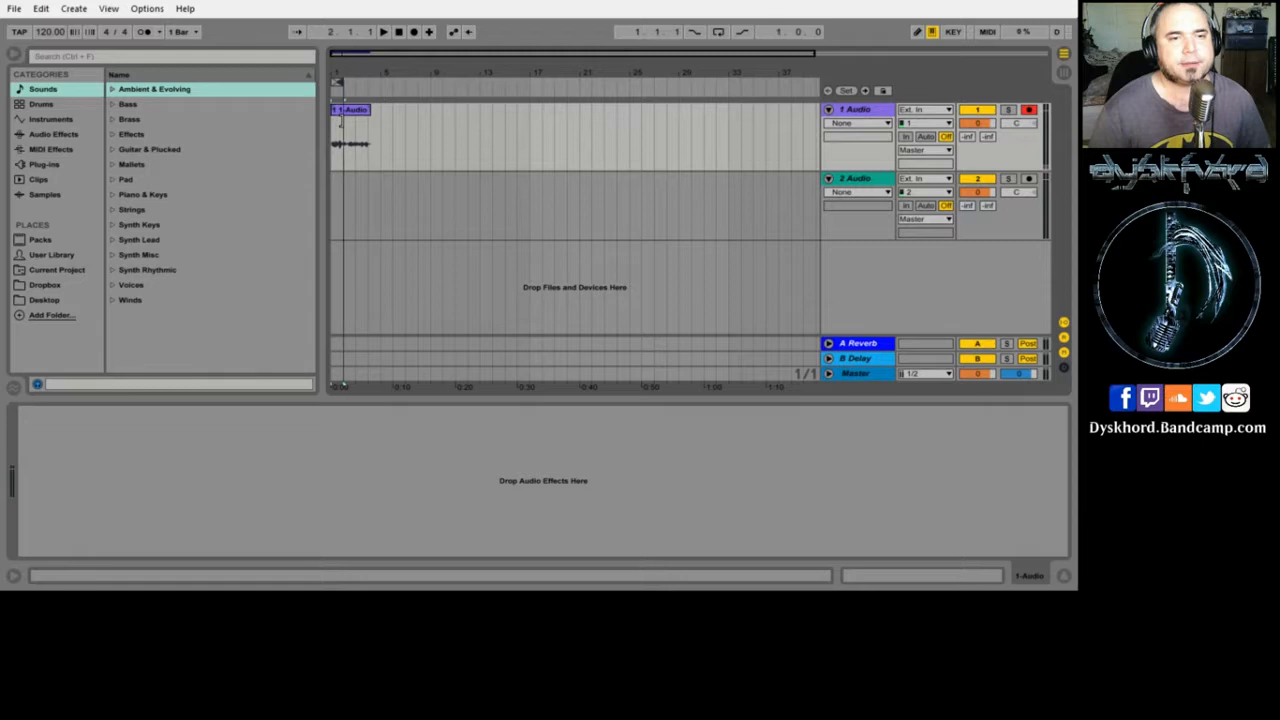
# - Audition the loop, then zoom into the clip start and pull the loop end back to 1.2
pyautogui.press('space')
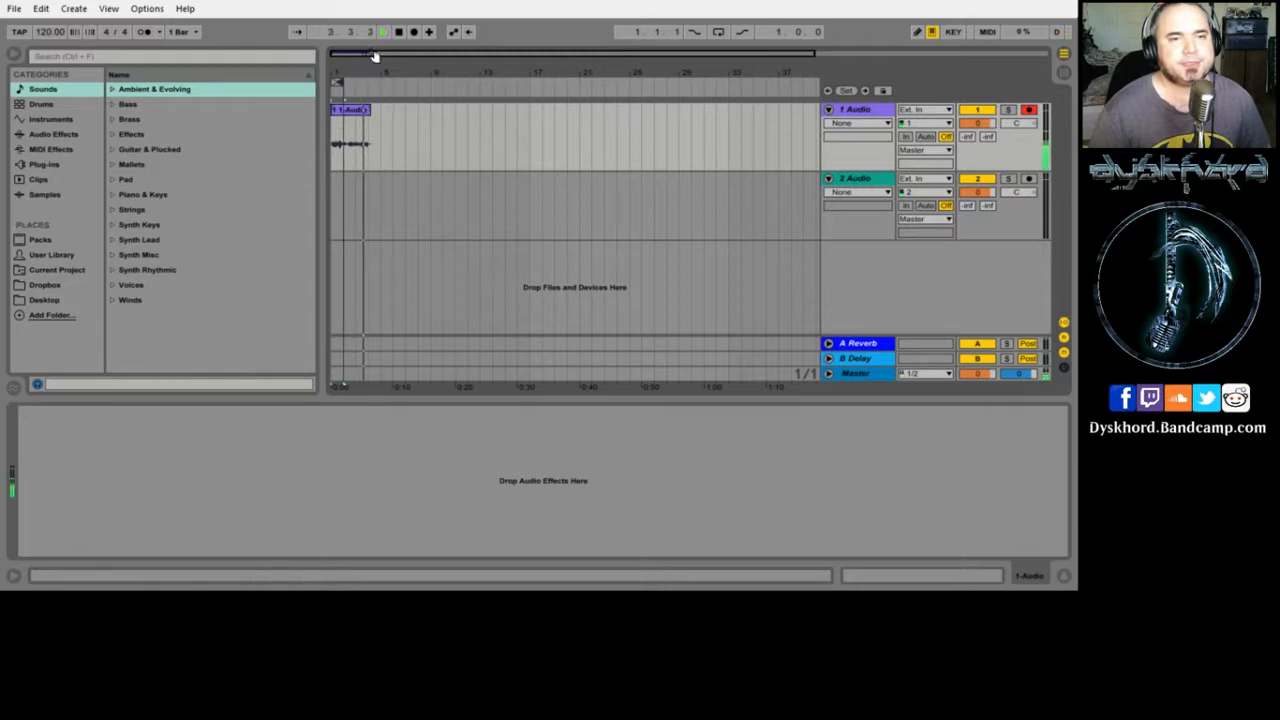
pyautogui.click(399, 35)
pyautogui.moveTo(344, 72); pyautogui.dragTo(344, 200)
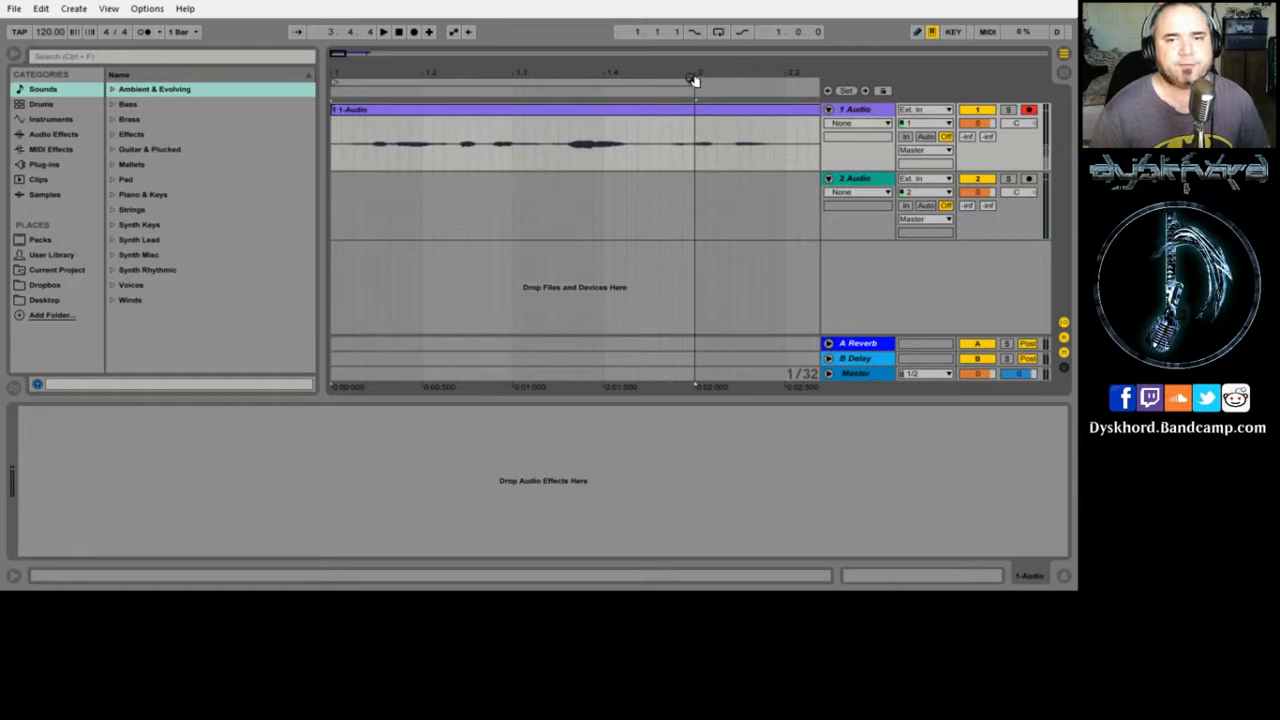
pyautogui.moveTo(691, 84); pyautogui.dragTo(372, 165)
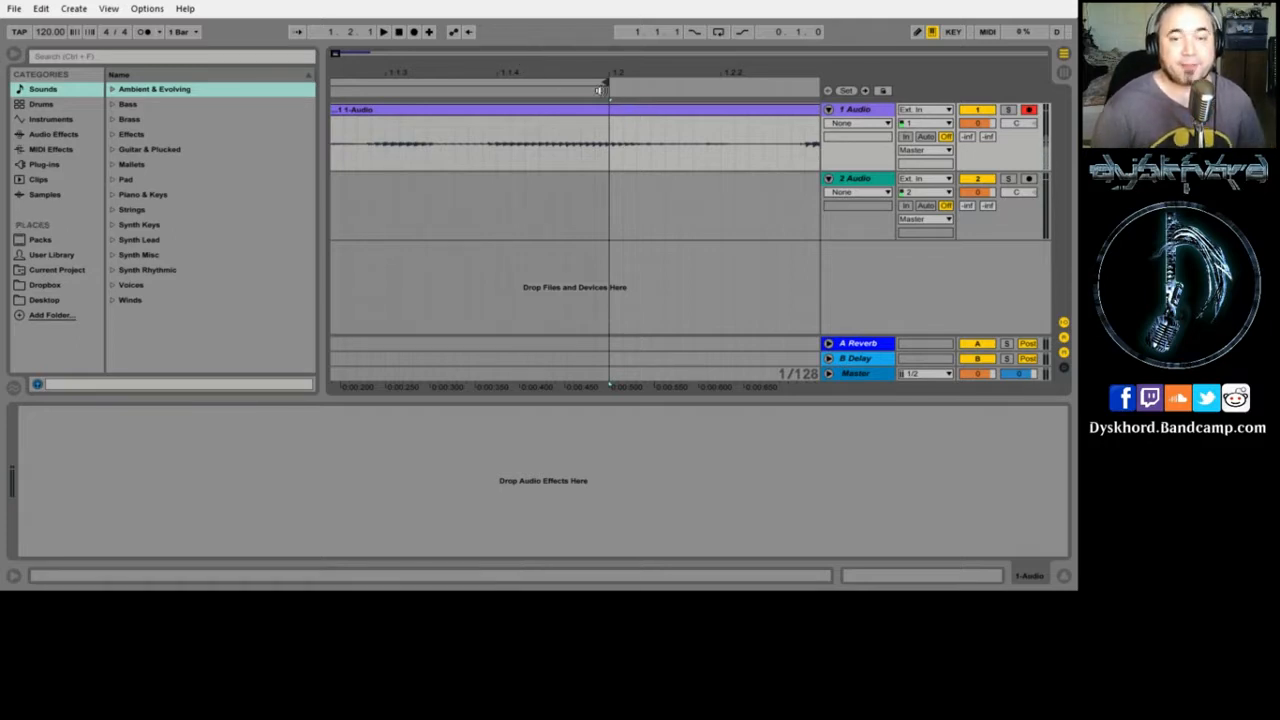
pyautogui.moveTo(575, 72)
pyautogui.mouseDown()
pyautogui.moveTo(565, 48)
pyautogui.moveTo(572, 80)
pyautogui.moveTo(570, 50)
pyautogui.moveTo(575, 70)
pyautogui.mouseUp()
pyautogui.moveTo(452, 66); pyautogui.dragTo(352, 66)
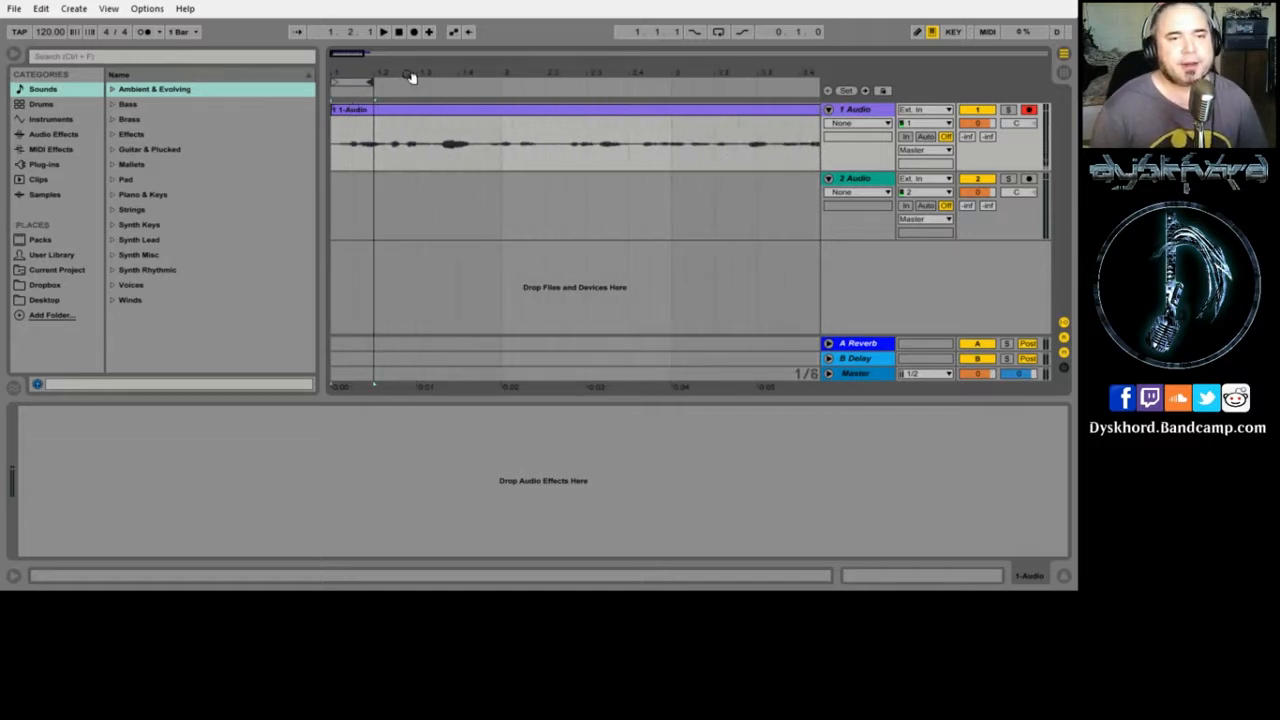
pyautogui.click(384, 33)
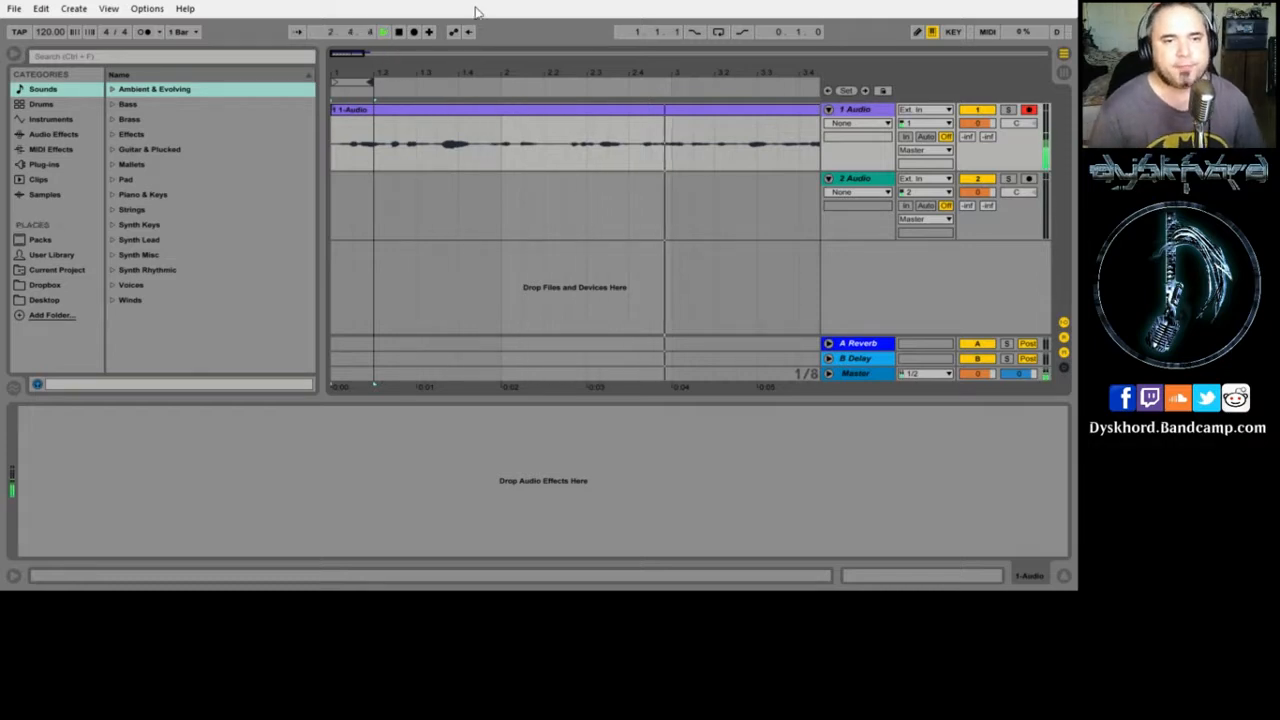
pyautogui.press('space')
pyautogui.click(405, 91)
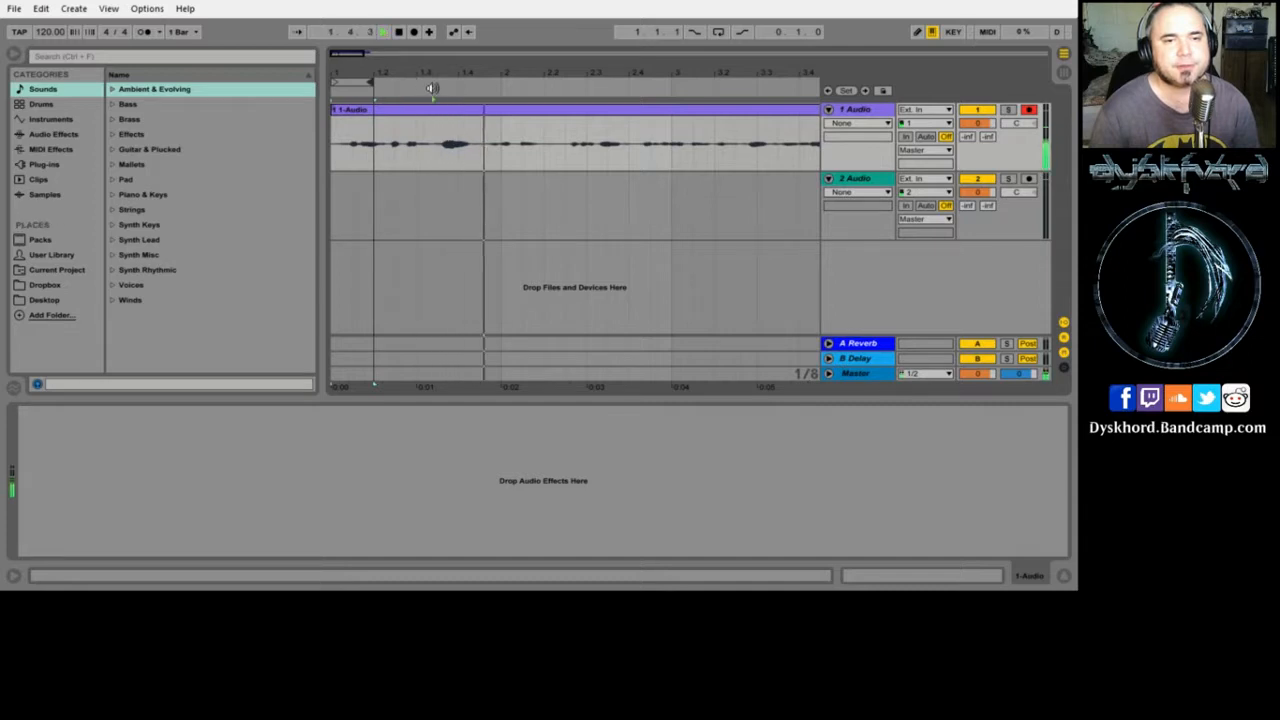
pyautogui.click(462, 88)
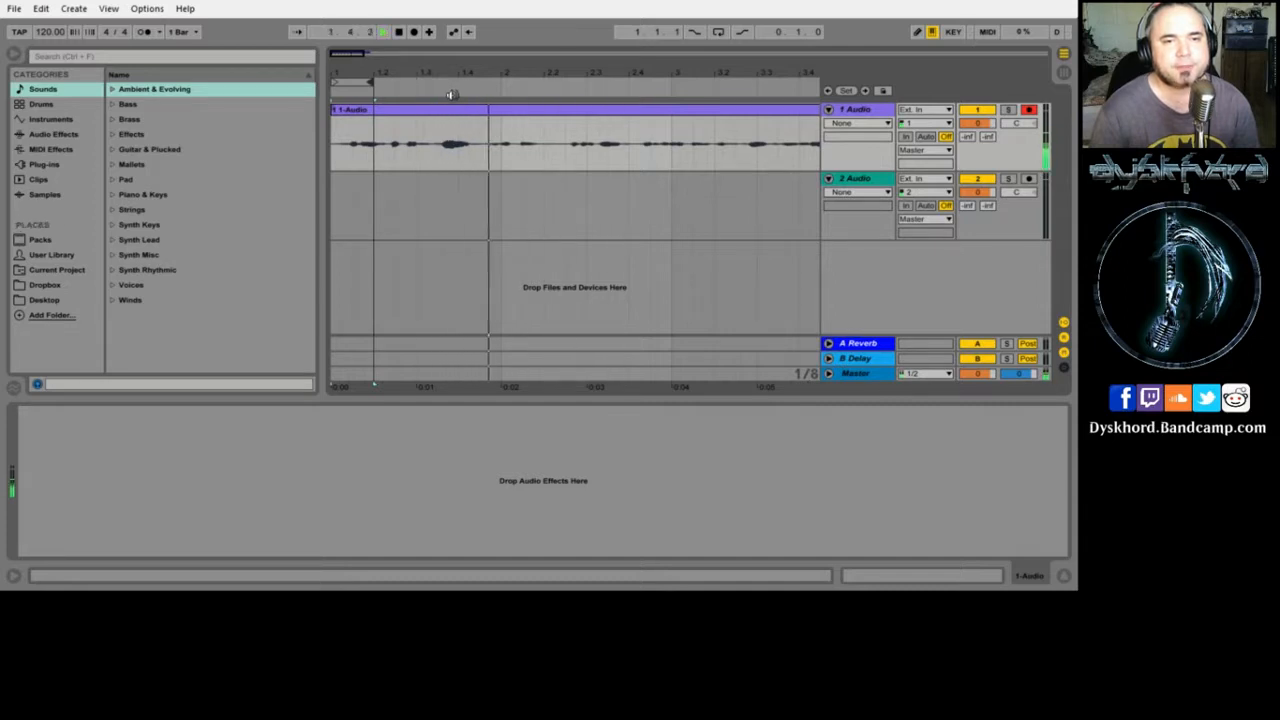
pyautogui.click(444, 89)
pyautogui.click(524, 87)
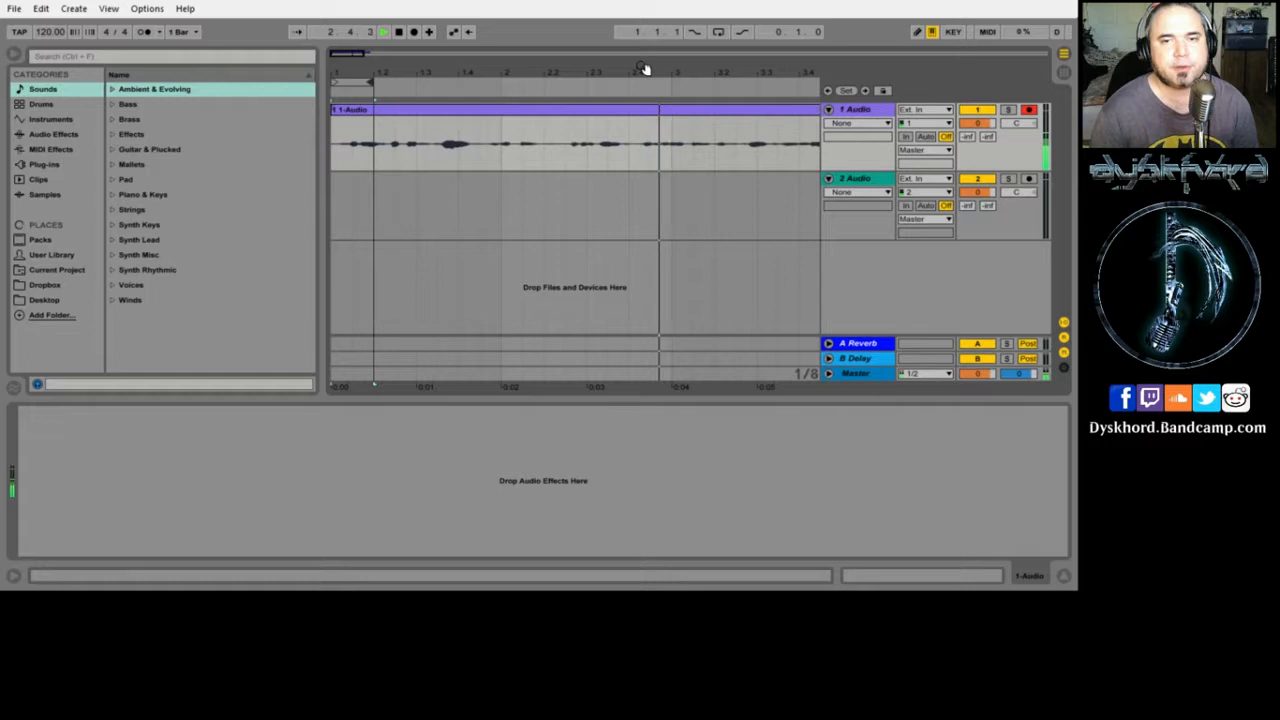
pyautogui.moveTo(641, 67); pyautogui.dragTo(344, 68)
pyautogui.press('space')
pyautogui.click(482, 92)
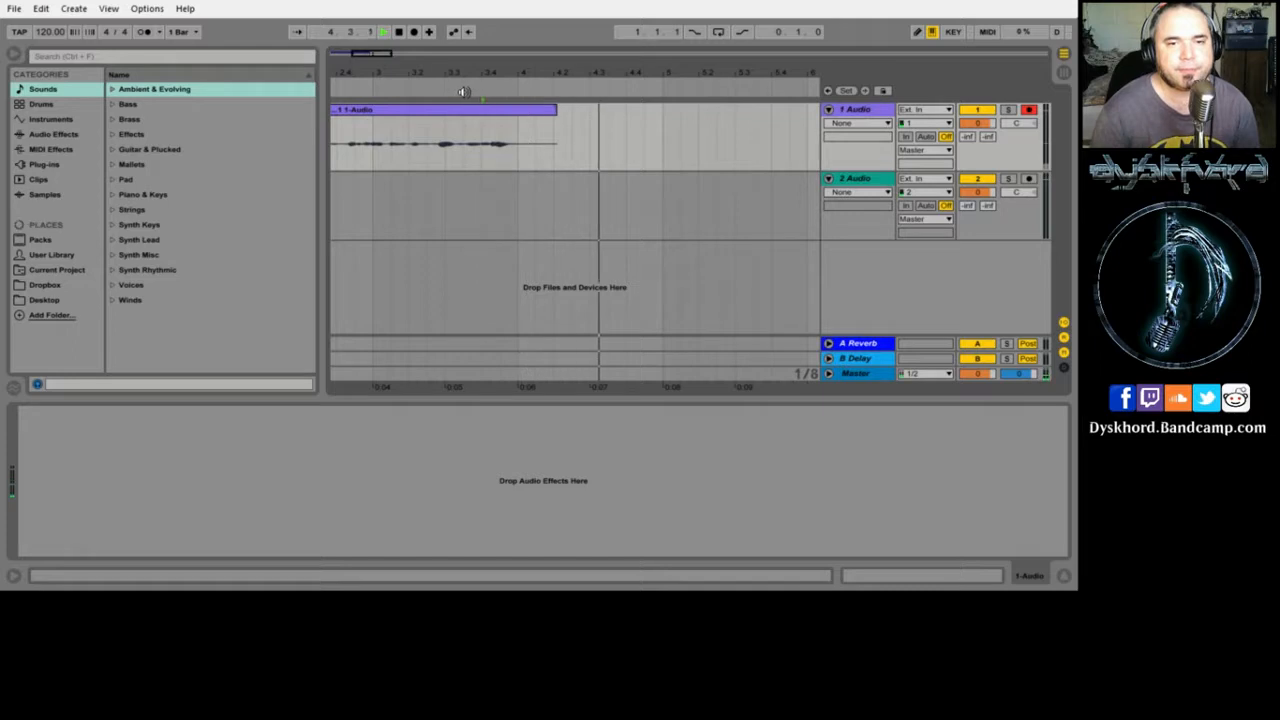
pyautogui.click(463, 92)
pyautogui.press('space')
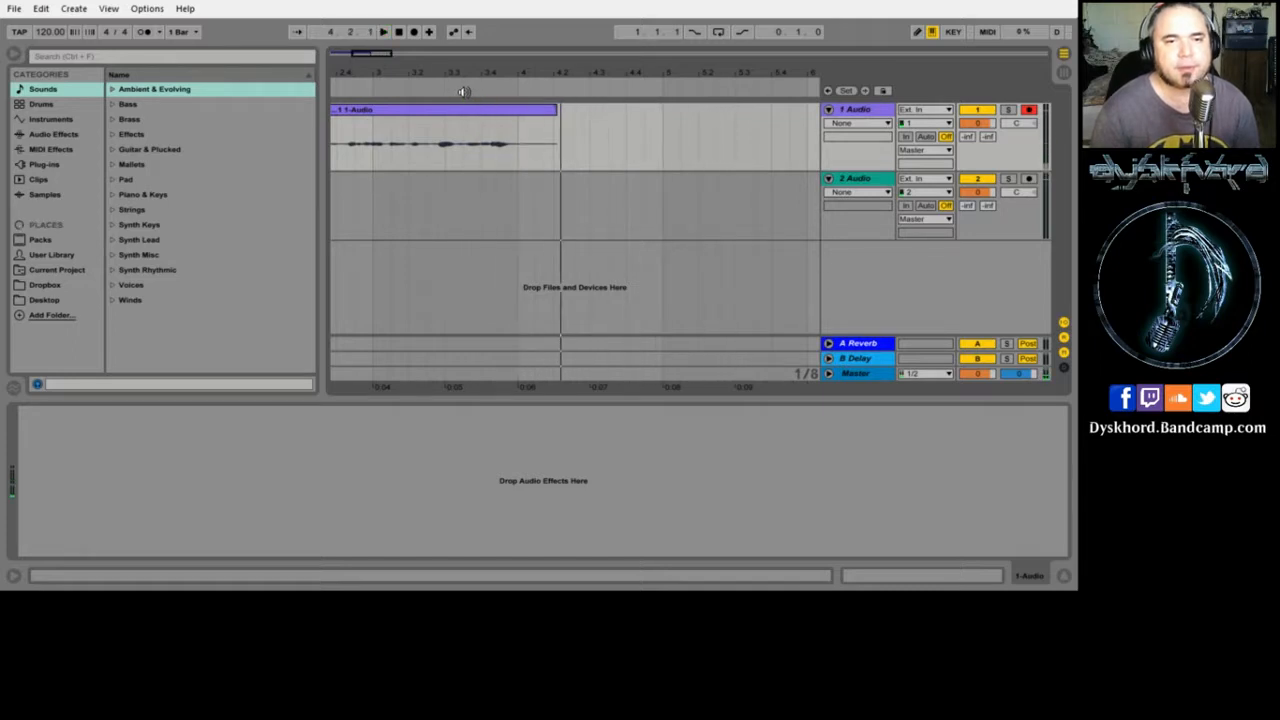
pyautogui.click(462, 143)
# - Set the loop brace over the one-beat span 3.4.1–4.1.1, audition it, and select a short vocal slice
pyautogui.moveTo(462, 139); pyautogui.dragTo(514, 131)
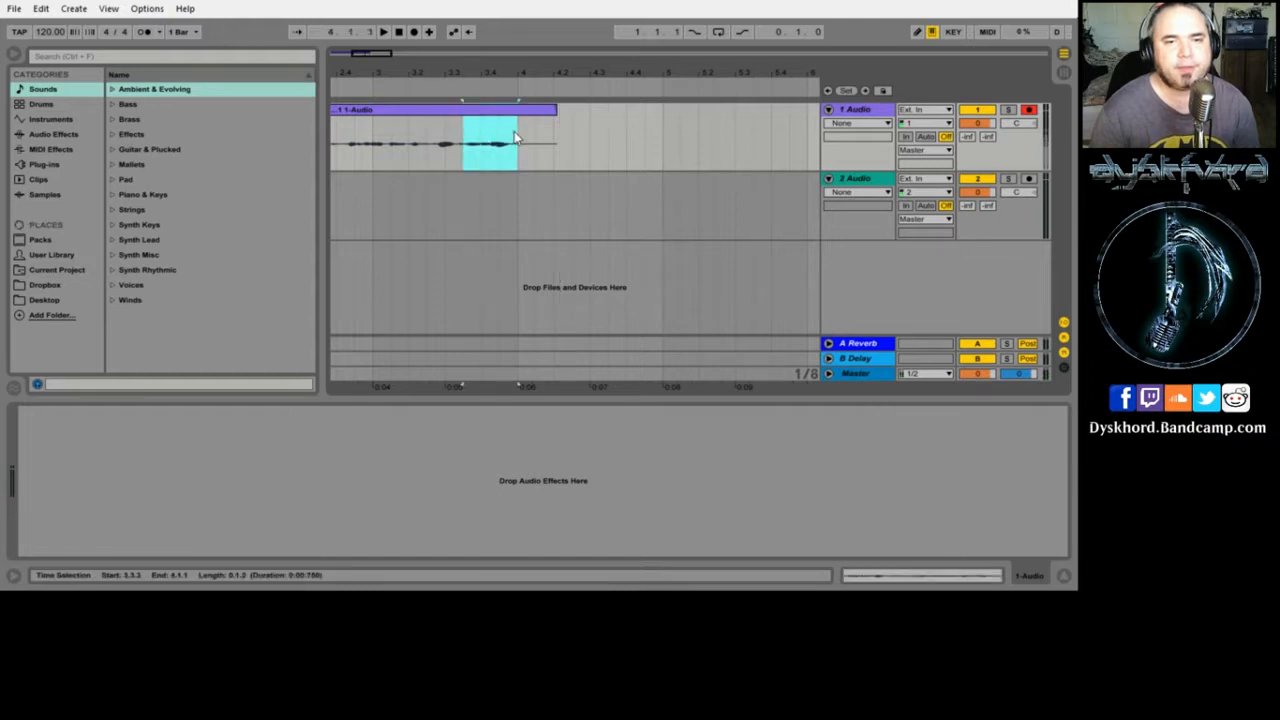
pyautogui.moveTo(458, 71); pyautogui.dragTo(435, 50)
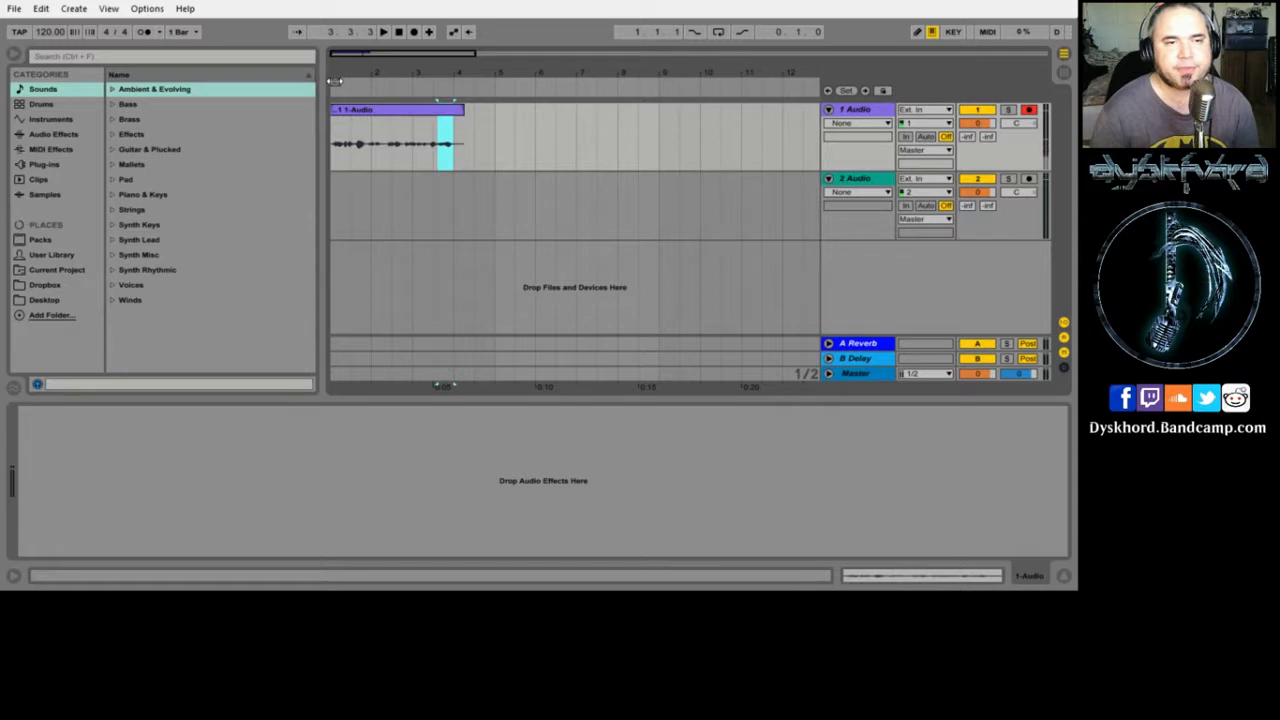
pyautogui.click(459, 86)
pyautogui.moveTo(459, 84); pyautogui.dragTo(451, 118)
pyautogui.moveTo(343, 80); pyautogui.dragTo(413, 75)
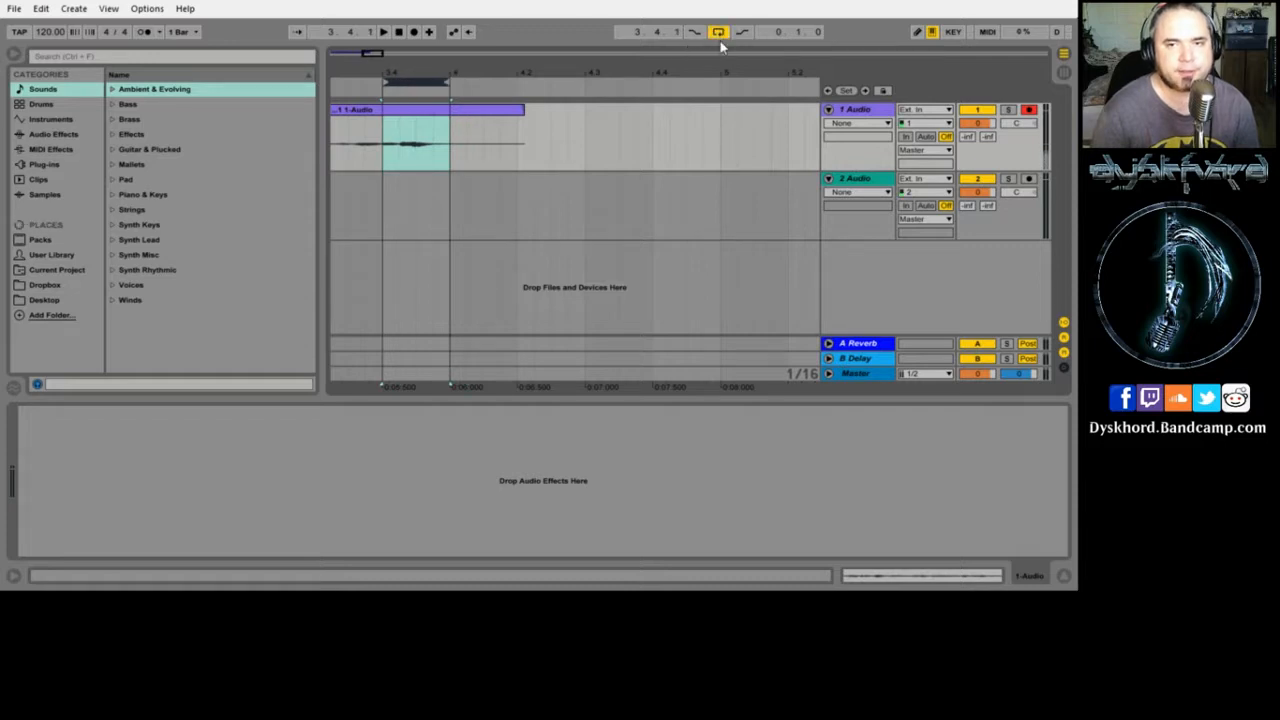
pyautogui.press('space')
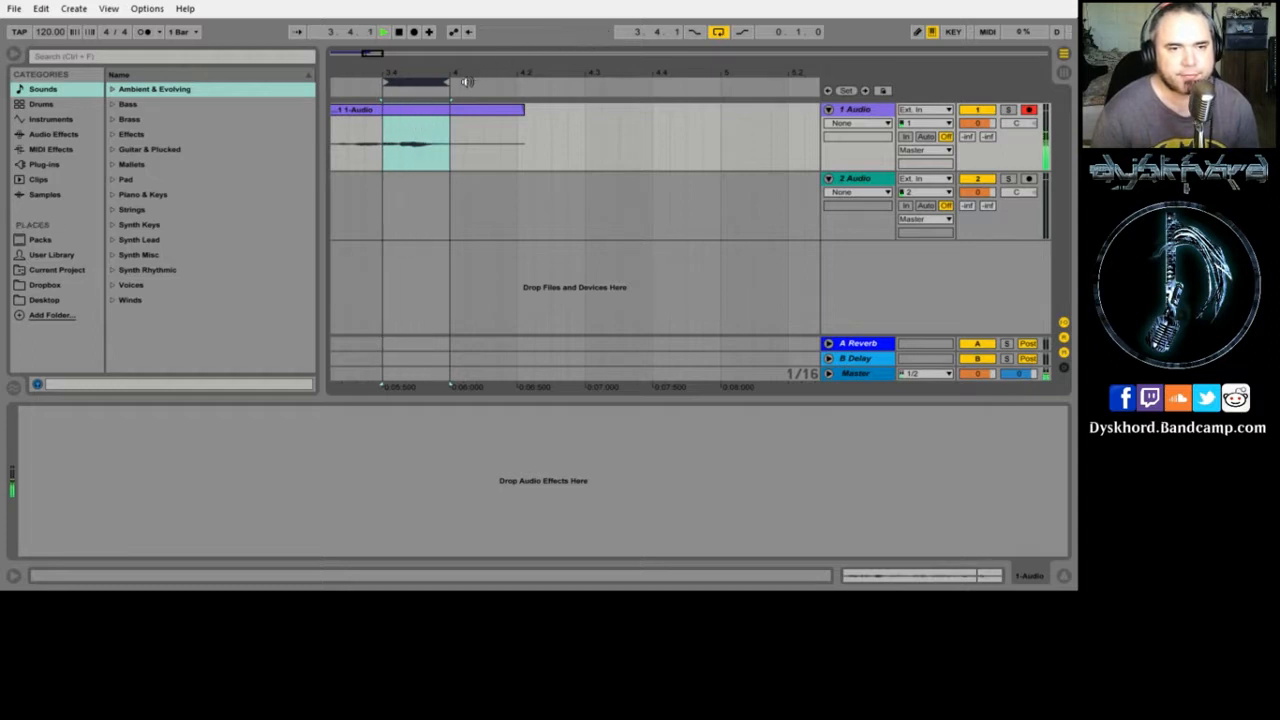
pyautogui.press('space')
pyautogui.moveTo(400, 157); pyautogui.dragTo(425, 160)
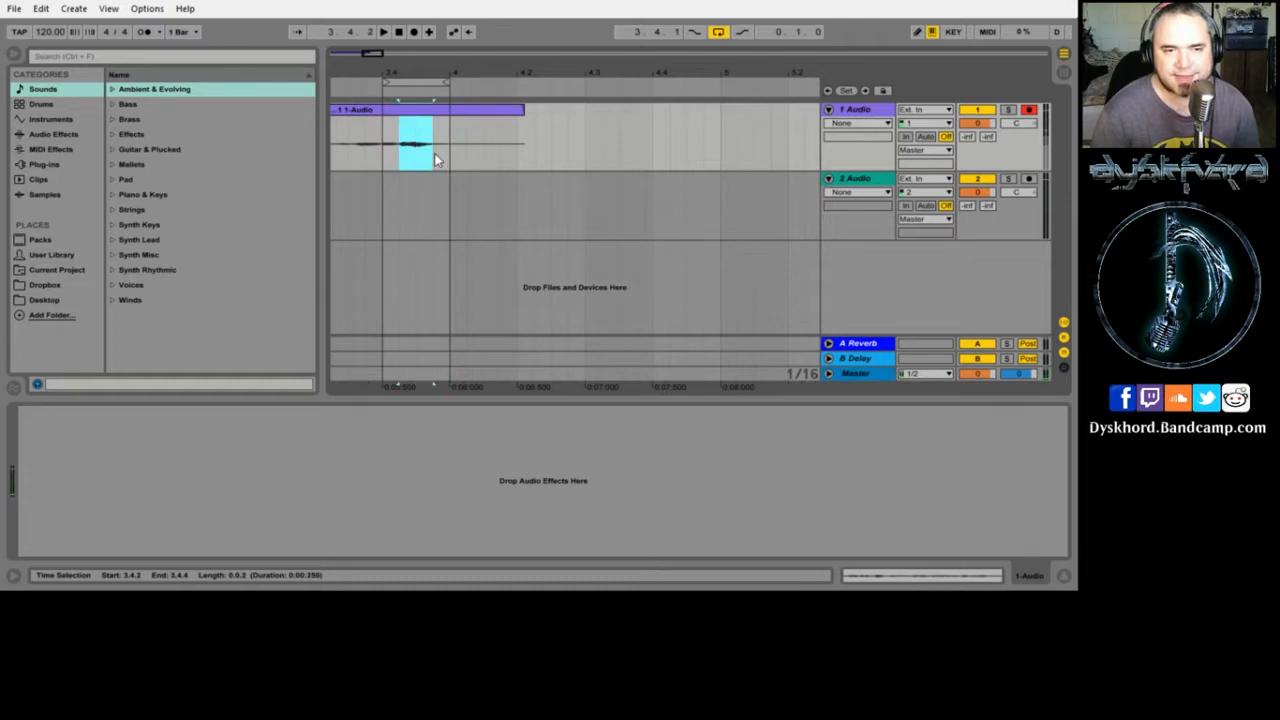
# - Duplicate the selected slice and repeat it with Ctrl+D, stretching the loop over the repeats
pyautogui.rightClick(414, 127)
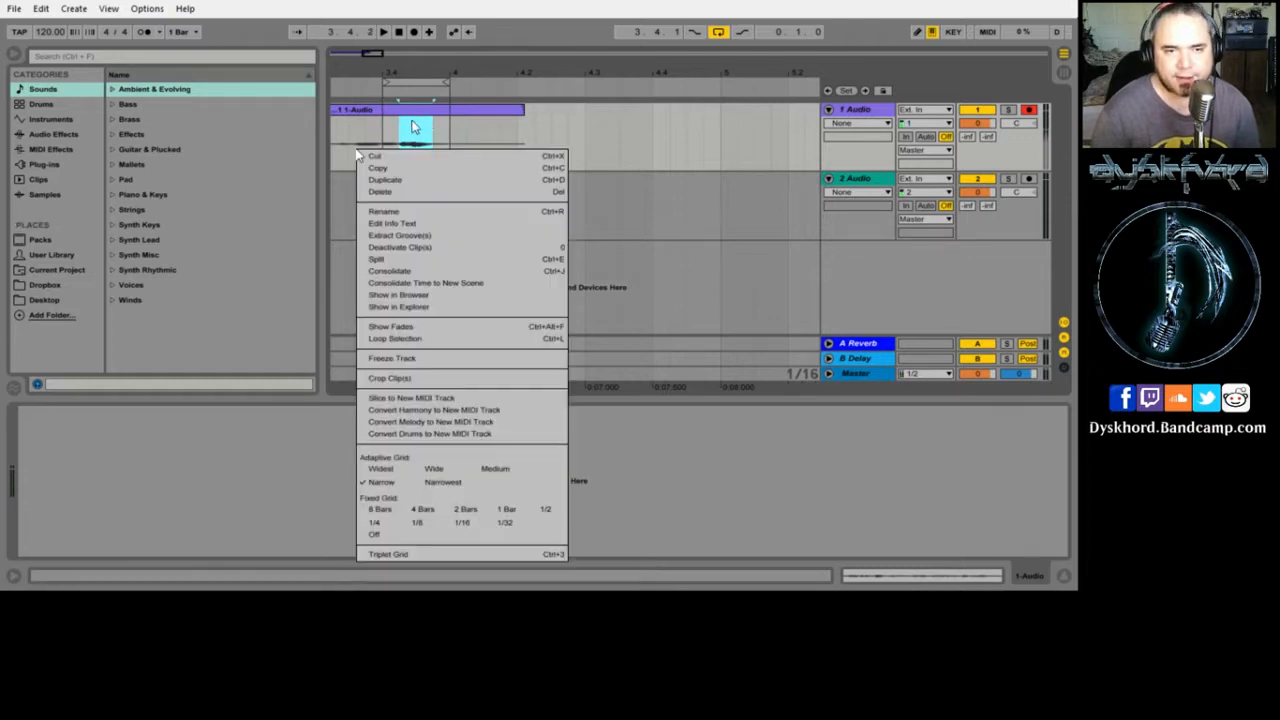
pyautogui.click(395, 179)
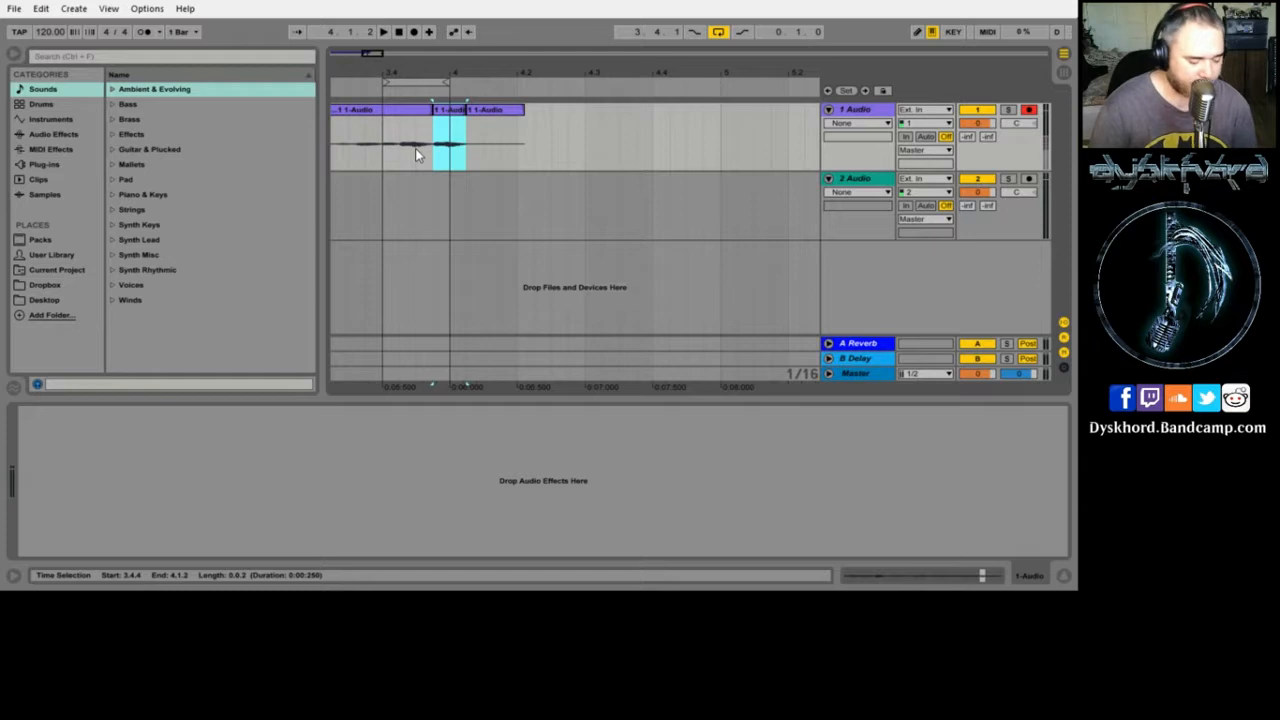
pyautogui.hotkey('ctrl', 'd')
pyautogui.hotkey('ctrl', 'd')
pyautogui.hotkey('ctrl', 'd')
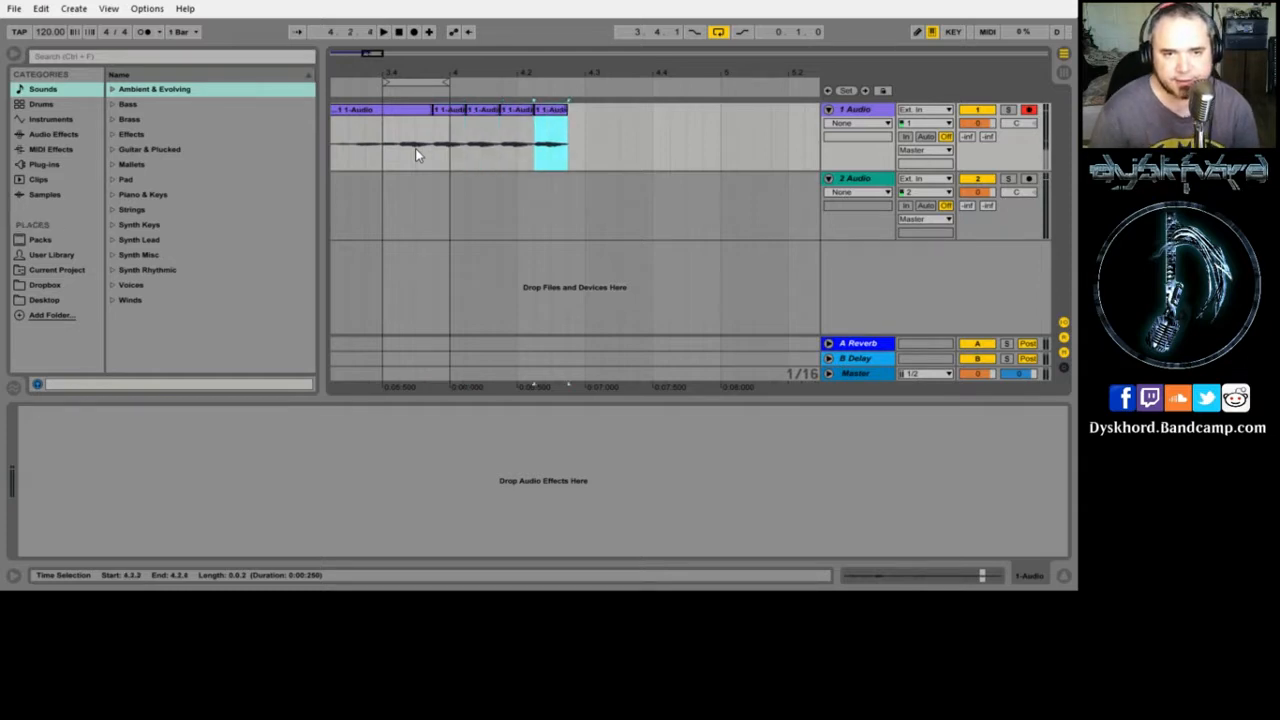
pyautogui.moveTo(449, 82); pyautogui.dragTo(565, 95)
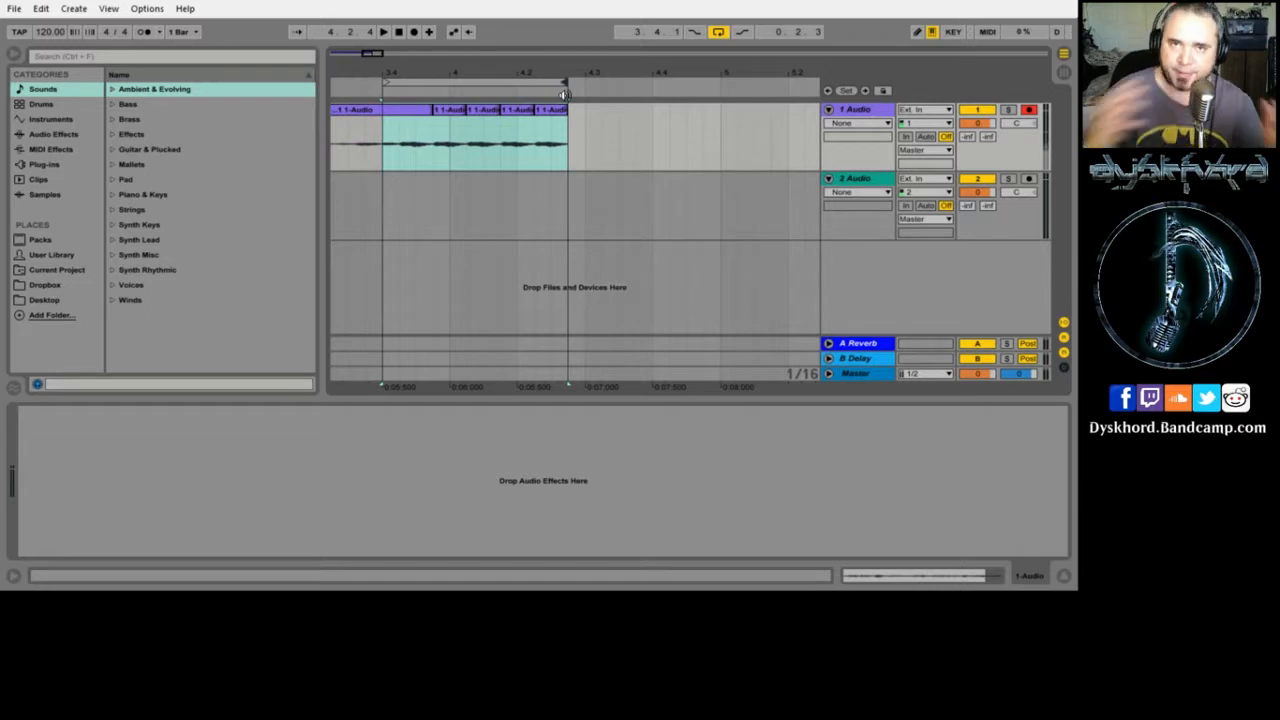
pyautogui.press('space')
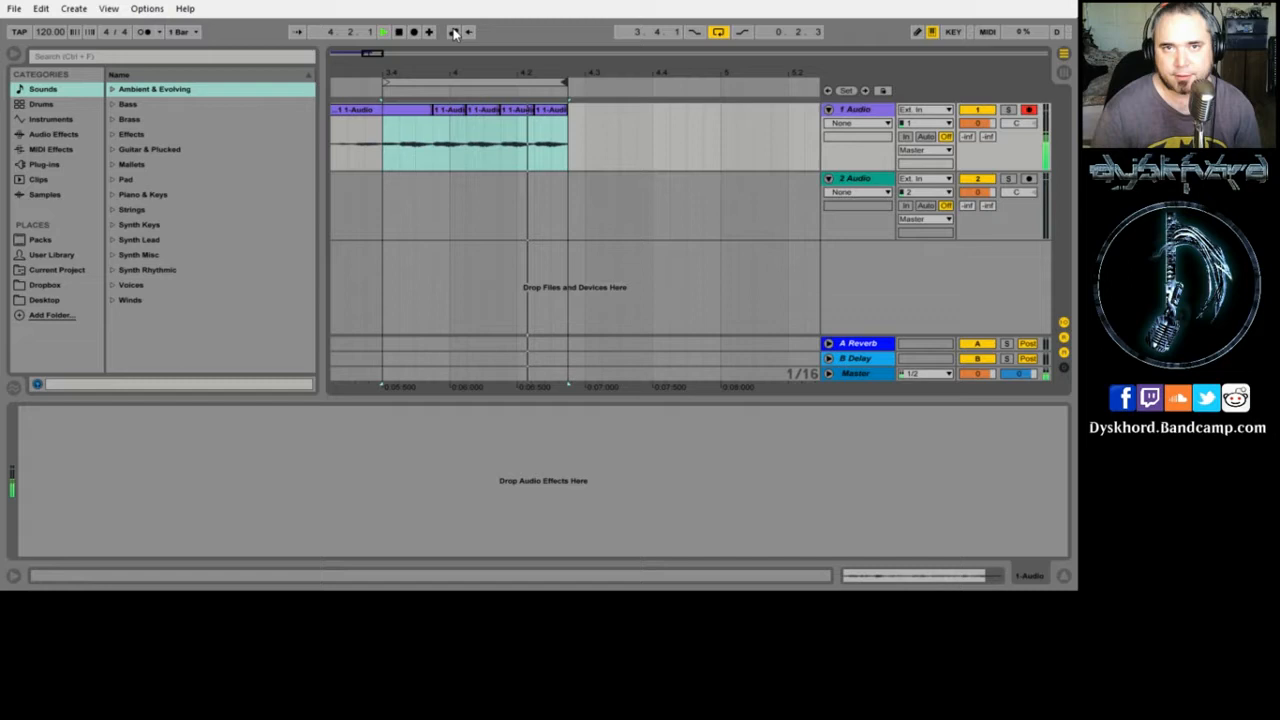
pyautogui.press('space')
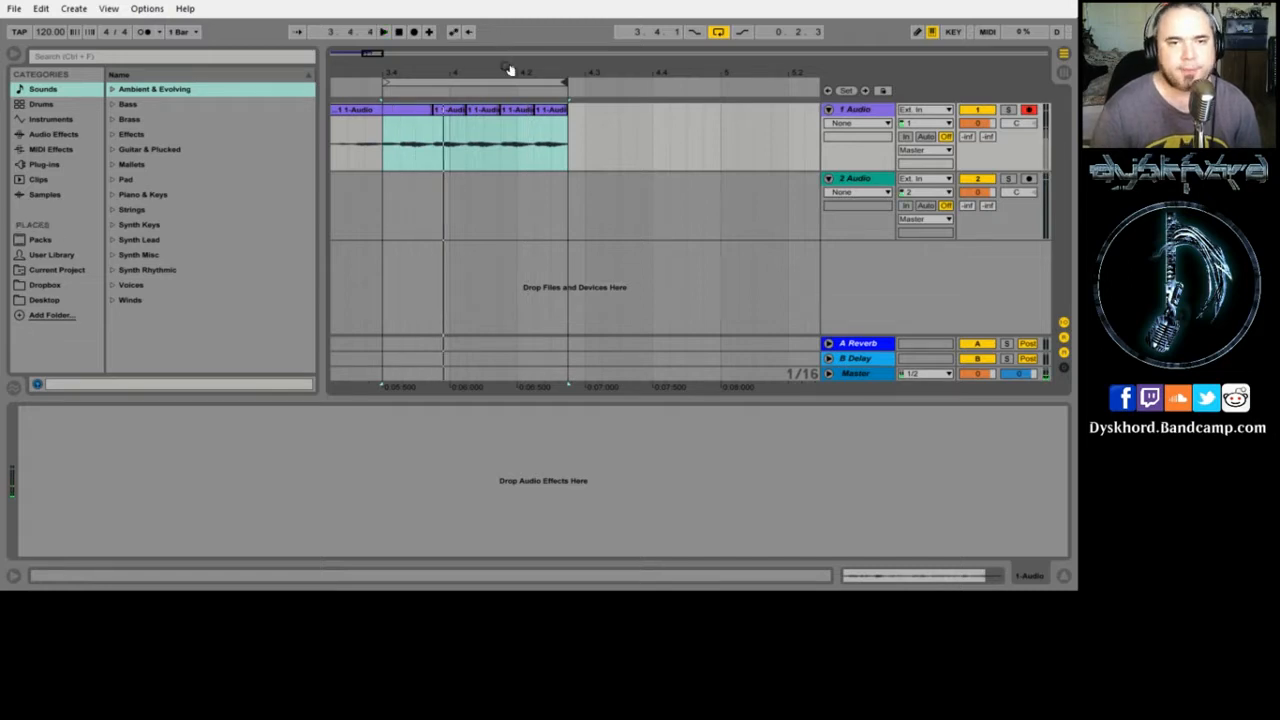
# - Zoom in on the repeated slices and audition them from a couple of points
pyautogui.moveTo(509, 71); pyautogui.dragTo(488, 122)
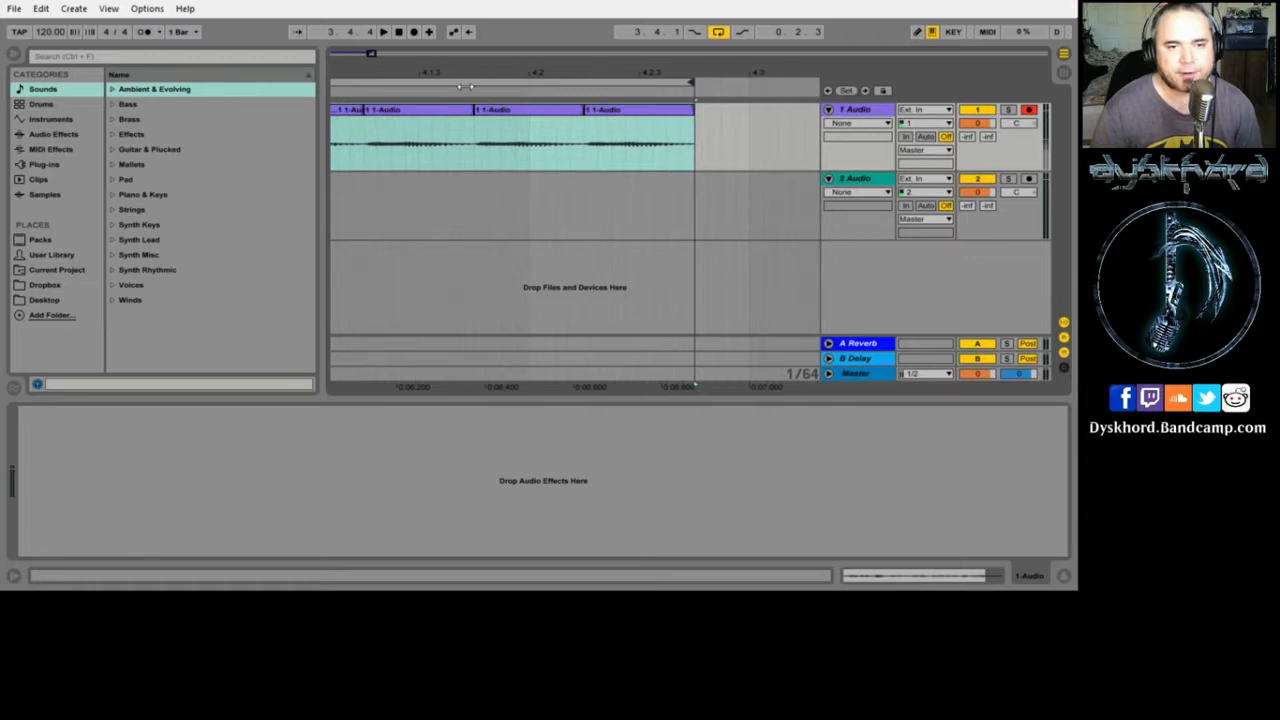
pyautogui.click(352, 93)
pyautogui.press('space')
pyautogui.moveTo(393, 74); pyautogui.dragTo(743, 74)
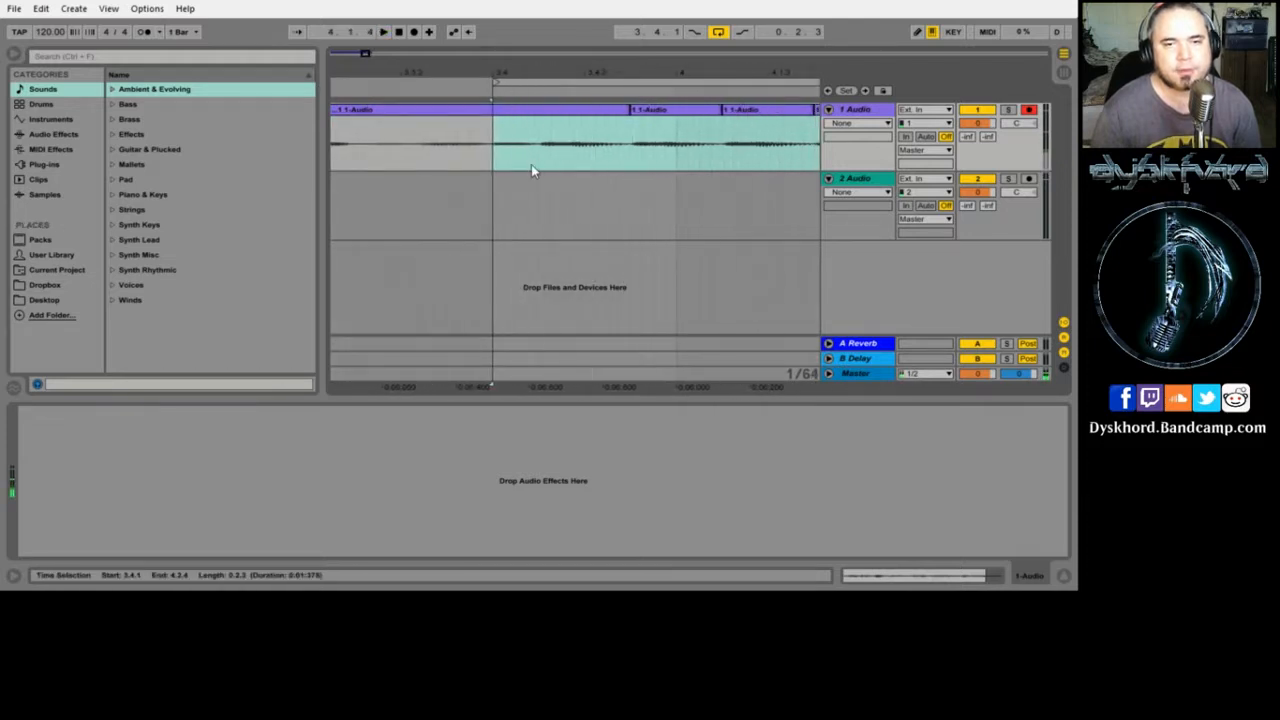
pyautogui.click(522, 90)
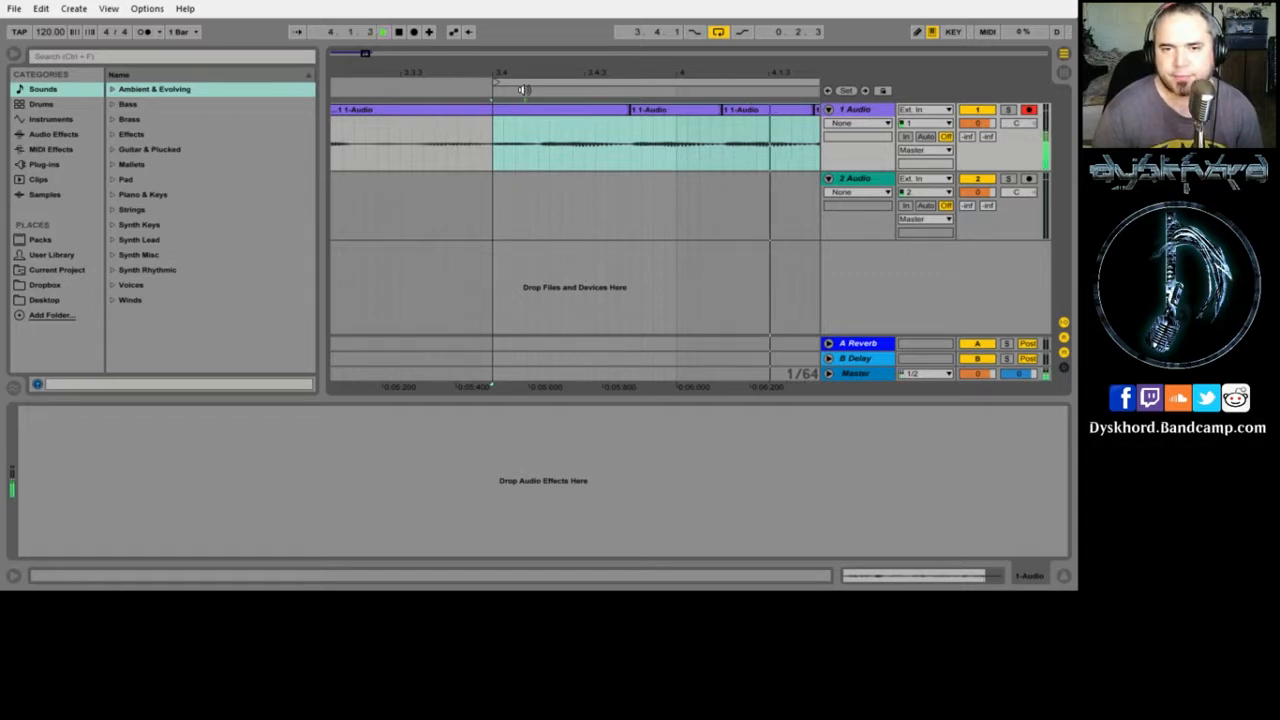
pyautogui.press('space')
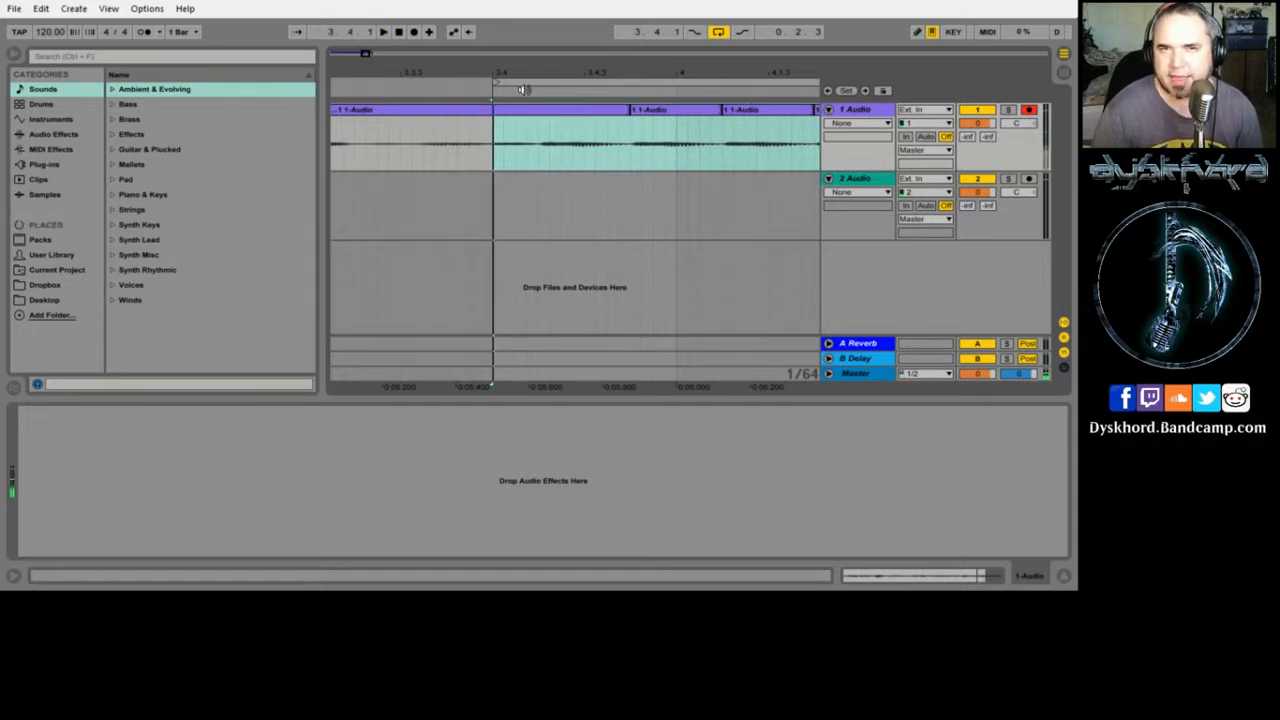
# - Select the vocal from 3.4.1 to 3.4.3 and duplicate it several times with Ctrl+D
pyautogui.click(534, 158)
pyautogui.press('space')
pyautogui.press('space')
pyautogui.click(490, 150)
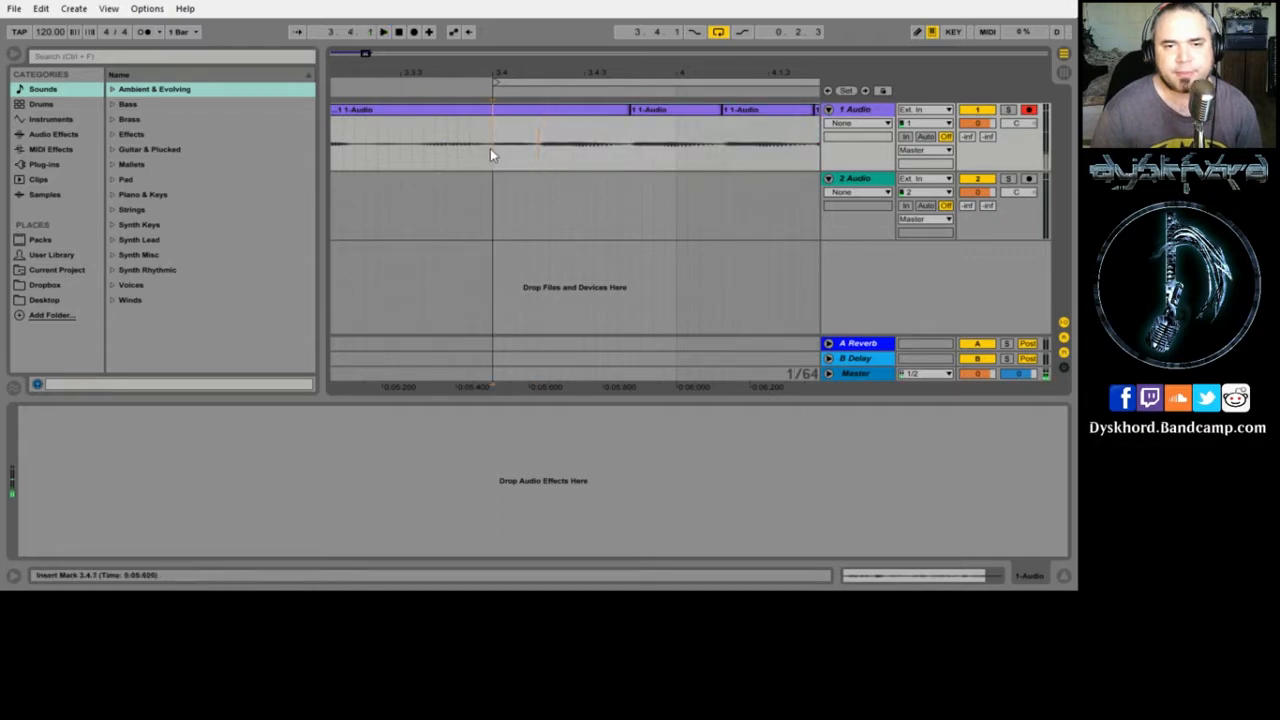
pyautogui.moveTo(497, 150); pyautogui.dragTo(627, 150)
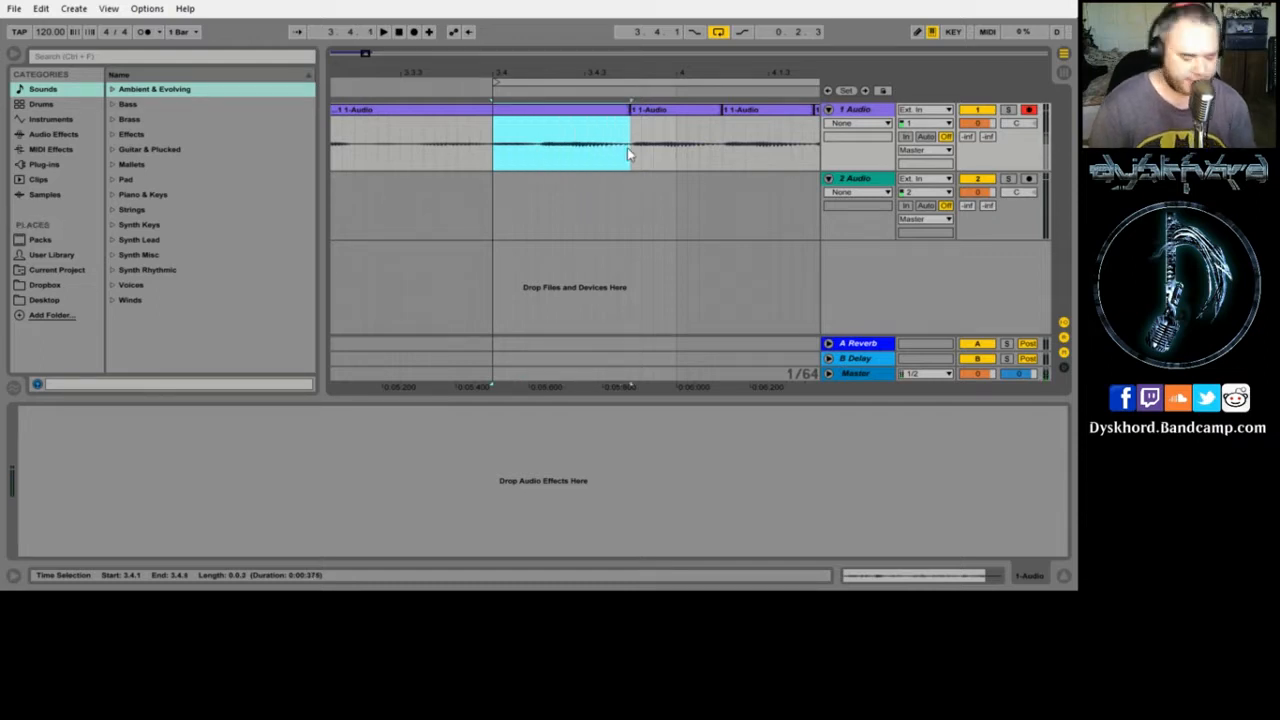
pyautogui.hotkey('ctrl', 'd')
pyautogui.hotkey('ctrl', 'd')
pyautogui.hotkey('ctrl', 'd')
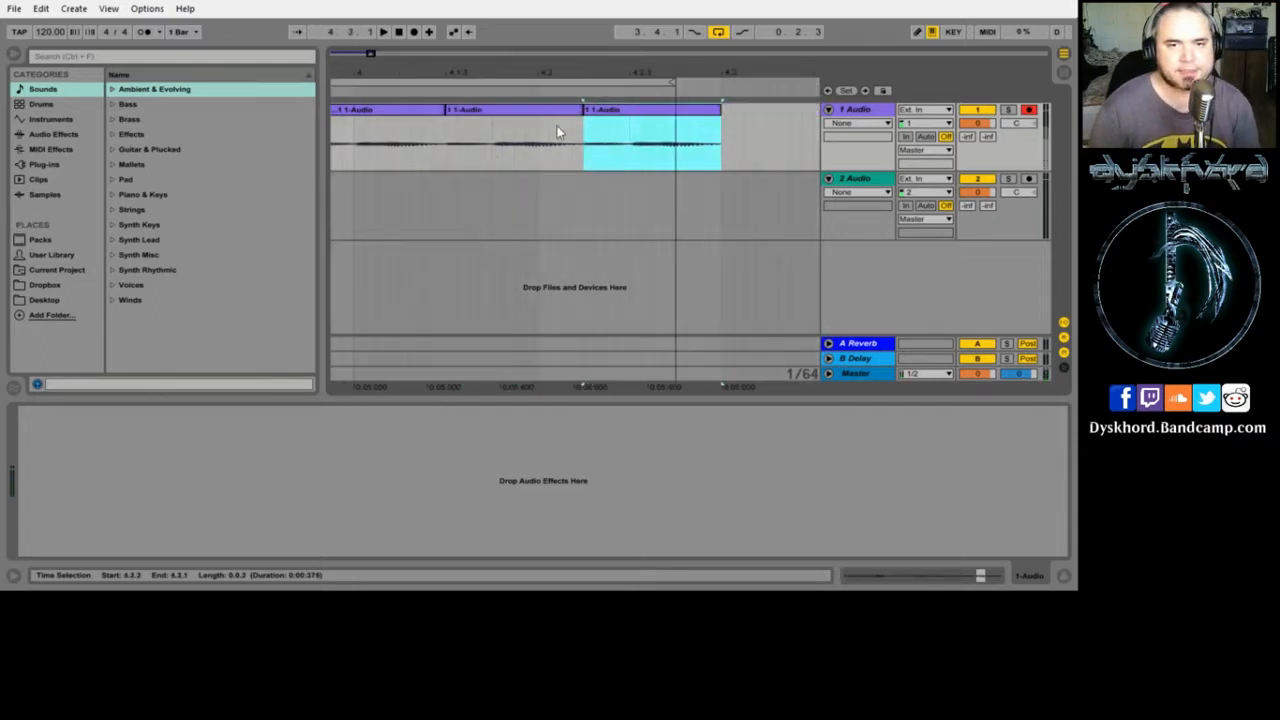
pyautogui.moveTo(462, 75); pyautogui.dragTo(707, 65)
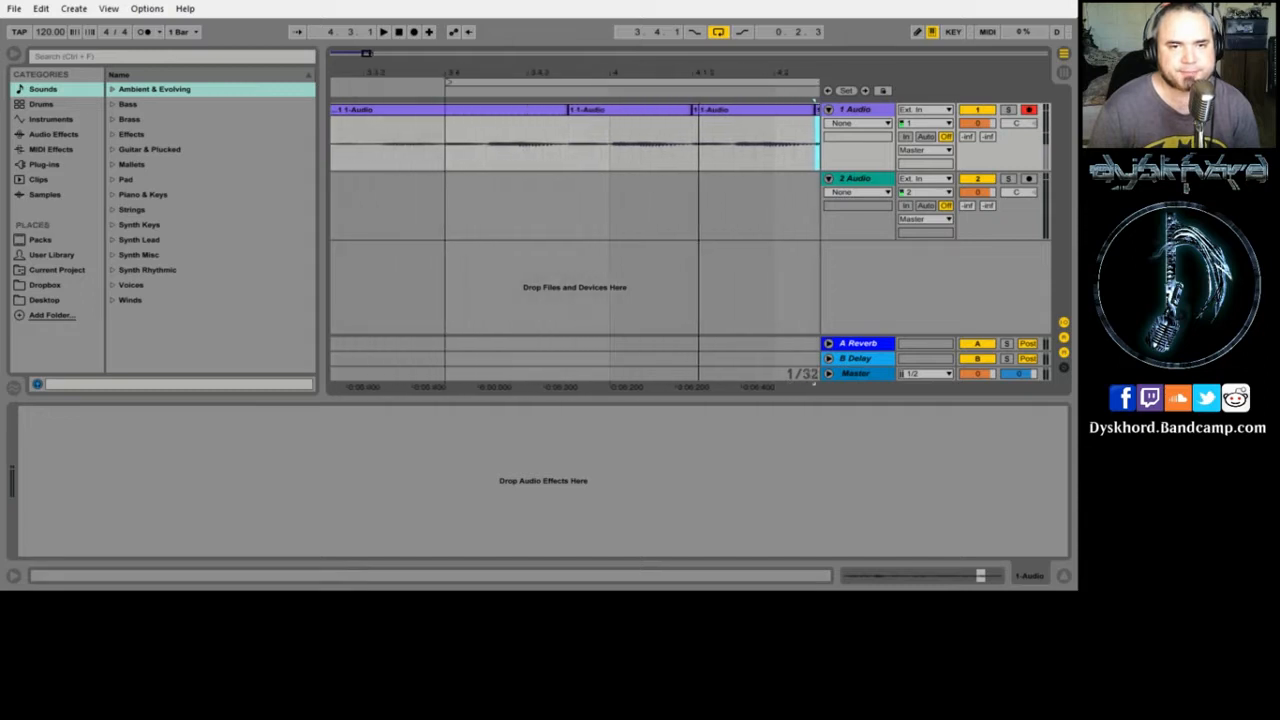
# - Trim the middle slice's end to the grid line and duplicate it three times
pyautogui.moveTo(691, 119); pyautogui.dragTo(595, 89)
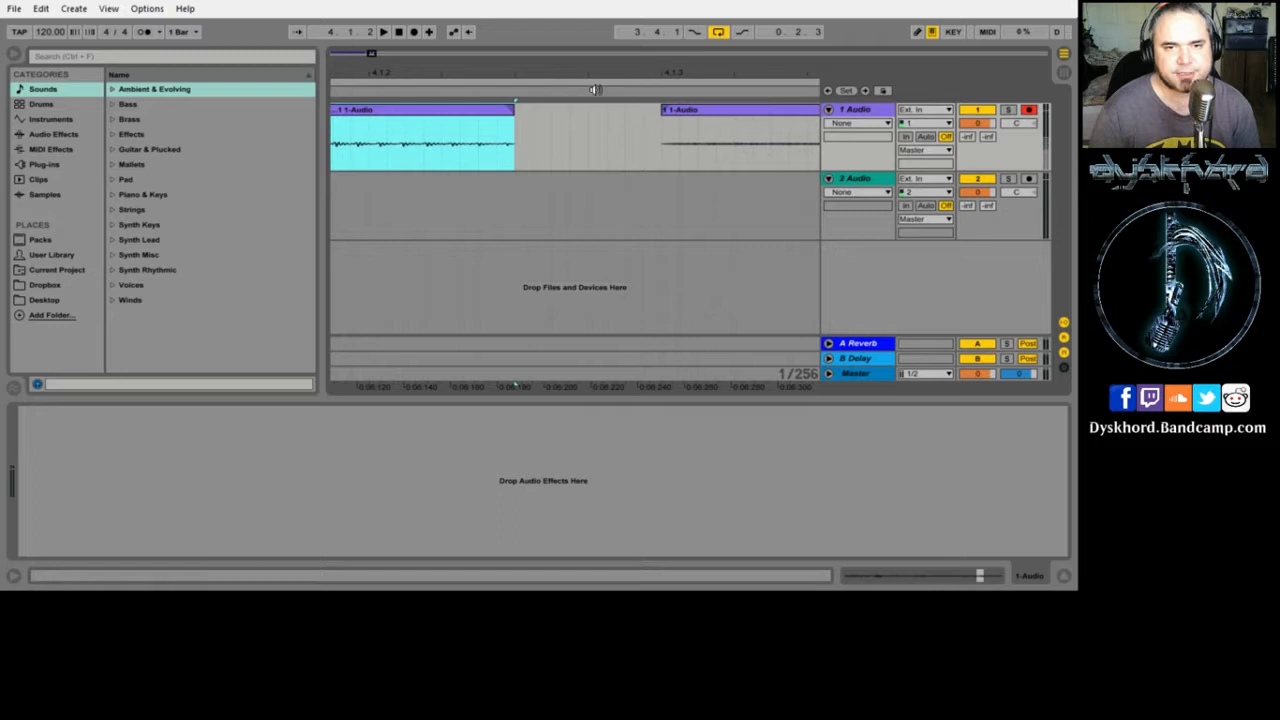
pyautogui.moveTo(514, 112); pyautogui.dragTo(551, 112)
pyautogui.hotkey('ctrl', 'd')
pyautogui.hotkey('ctrl', 'd')
pyautogui.hotkey('ctrl', 'd')
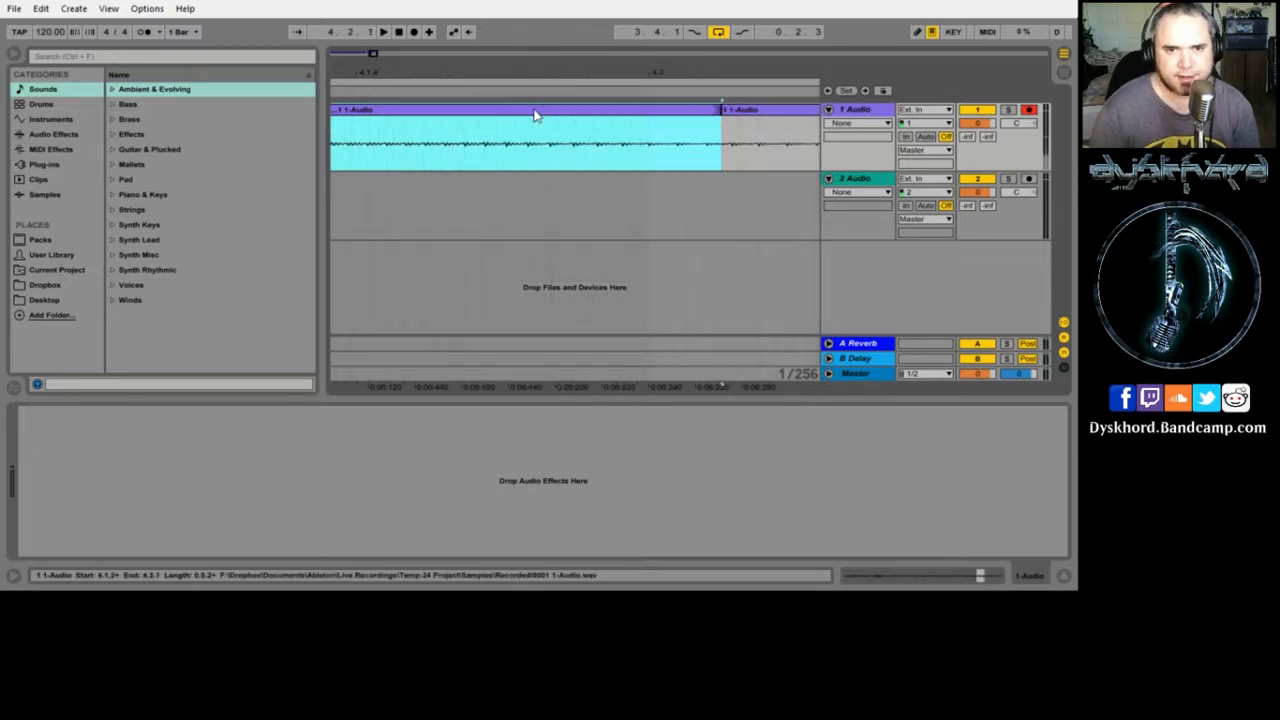
# - Extend the loop brace over the new repeats and play the stutter section
pyautogui.moveTo(471, 74); pyautogui.dragTo(552, 36)
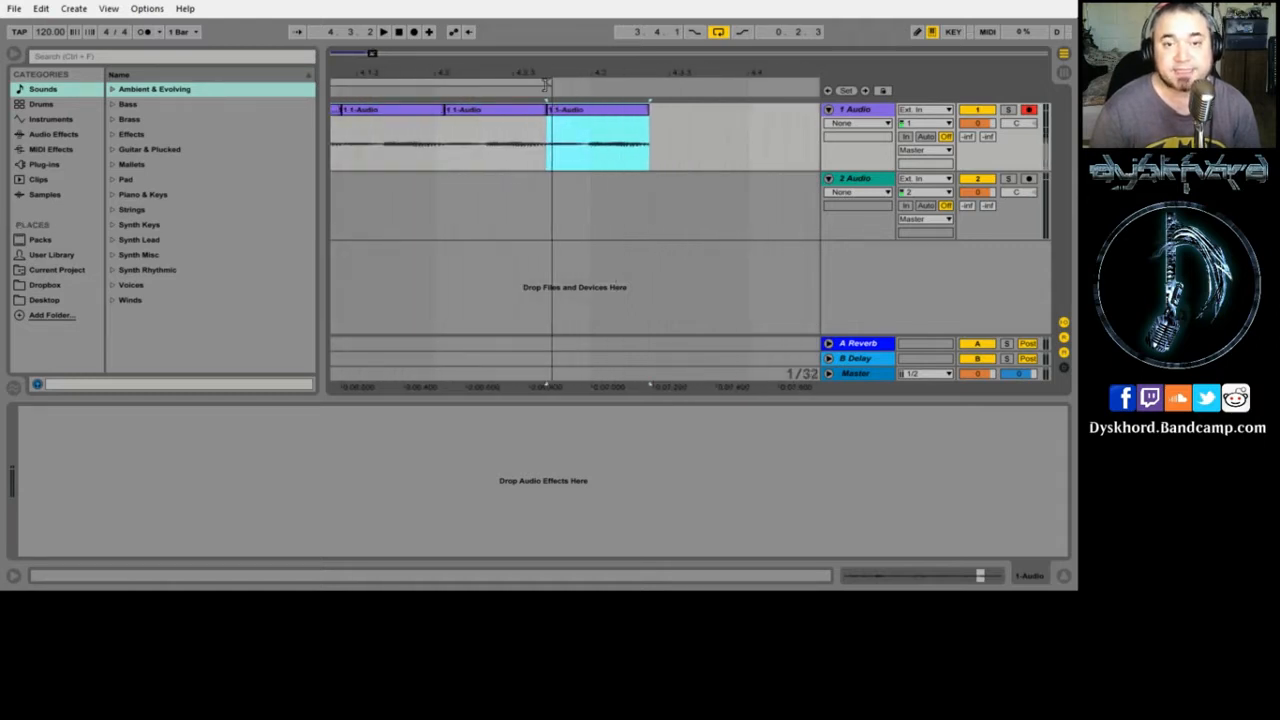
pyautogui.moveTo(549, 84); pyautogui.dragTo(653, 90)
pyautogui.moveTo(458, 73); pyautogui.dragTo(615, 66)
pyautogui.press('space')
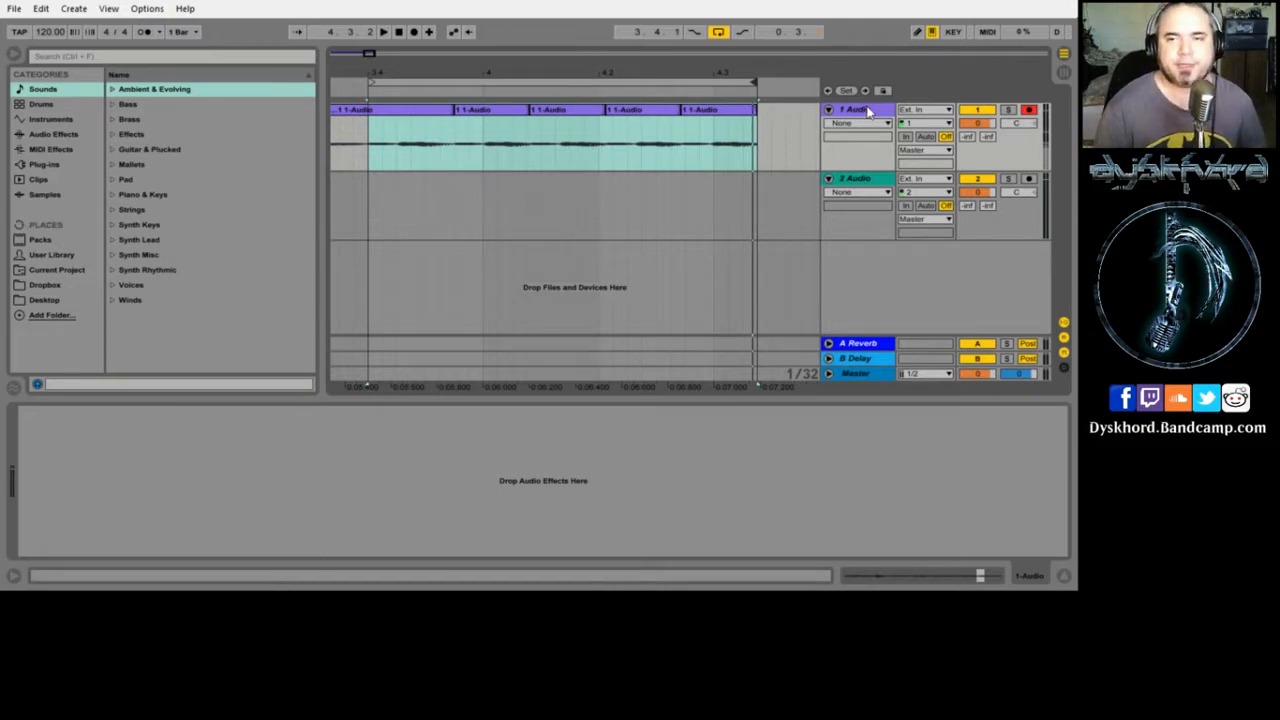
pyautogui.moveTo(864, 111); pyautogui.dragTo(357, 155)
# - Duplicate the 1 Audio track and delete four unwanted slices from the copy on track 2
pyautogui.rightClick(357, 155)
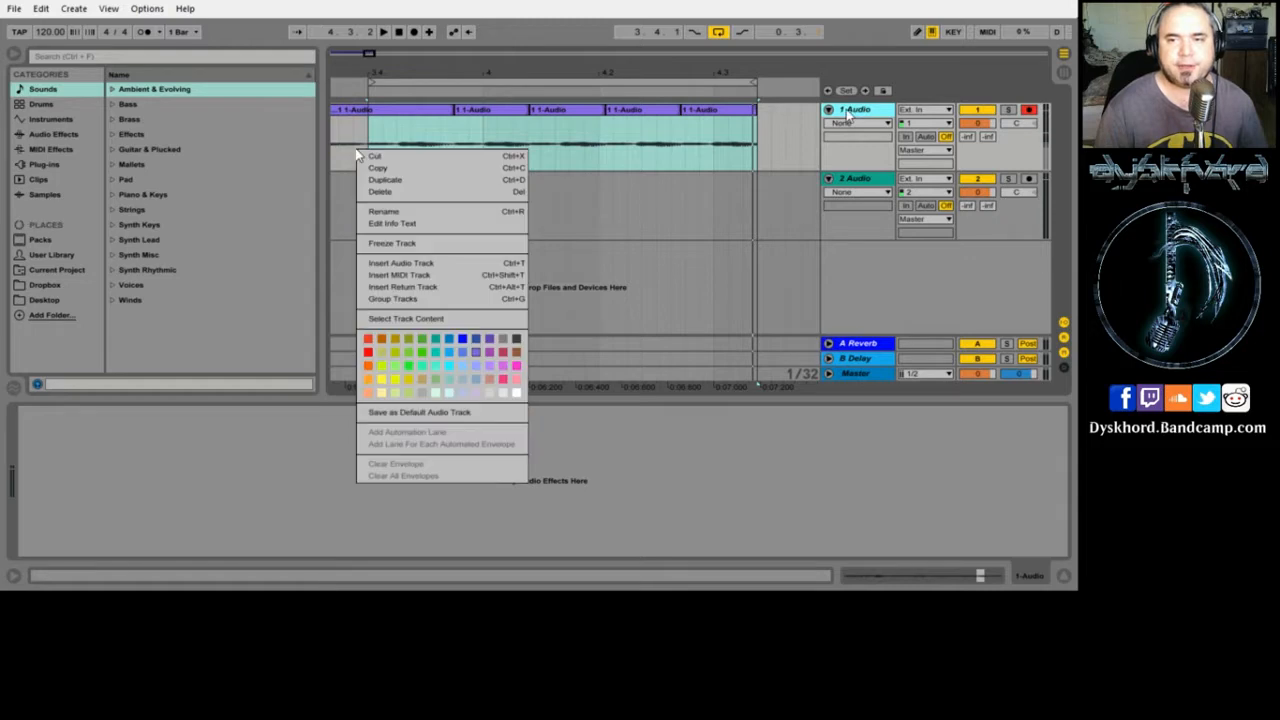
pyautogui.click(378, 181)
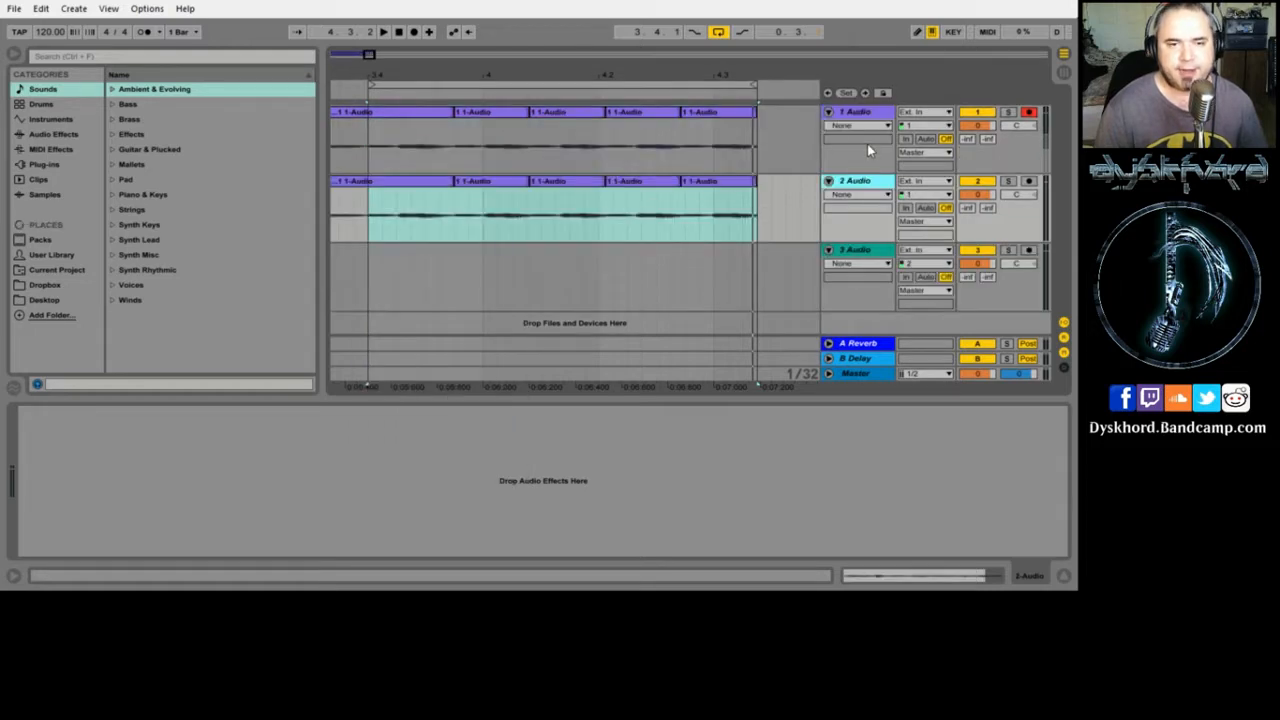
pyautogui.click(418, 193)
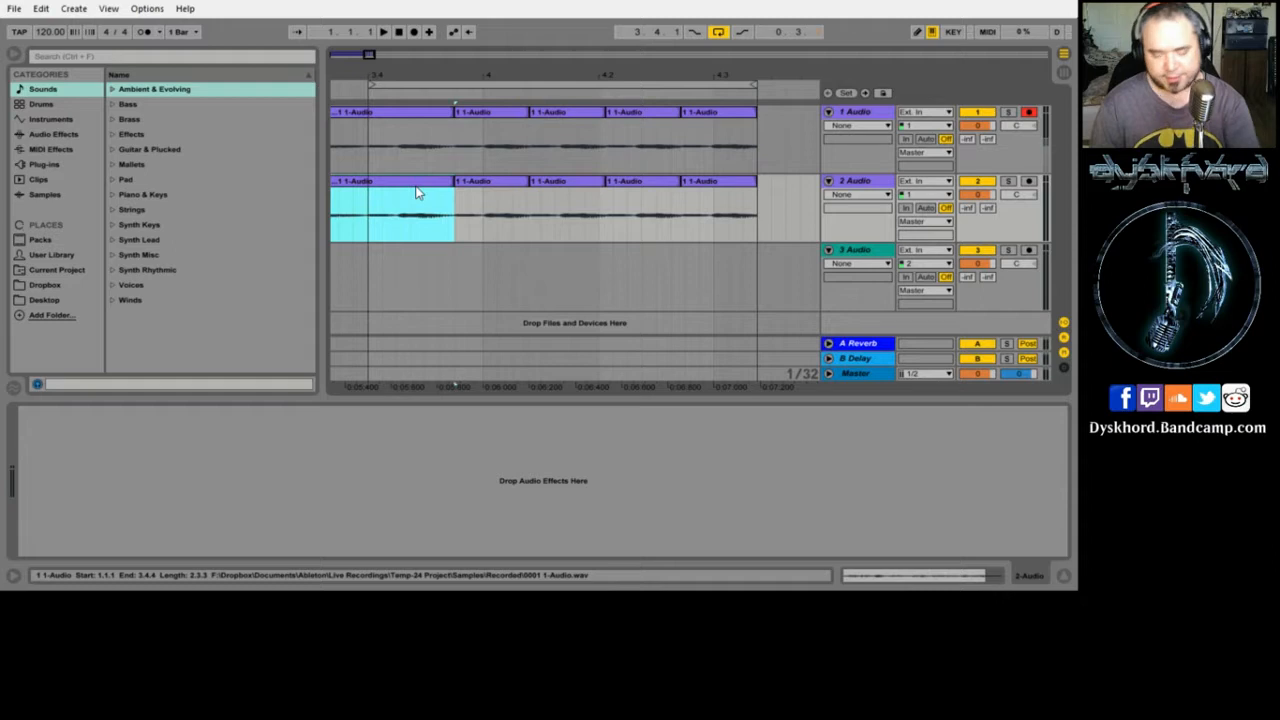
pyautogui.press('Delete')
pyautogui.click(568, 186)
pyautogui.press('Delete')
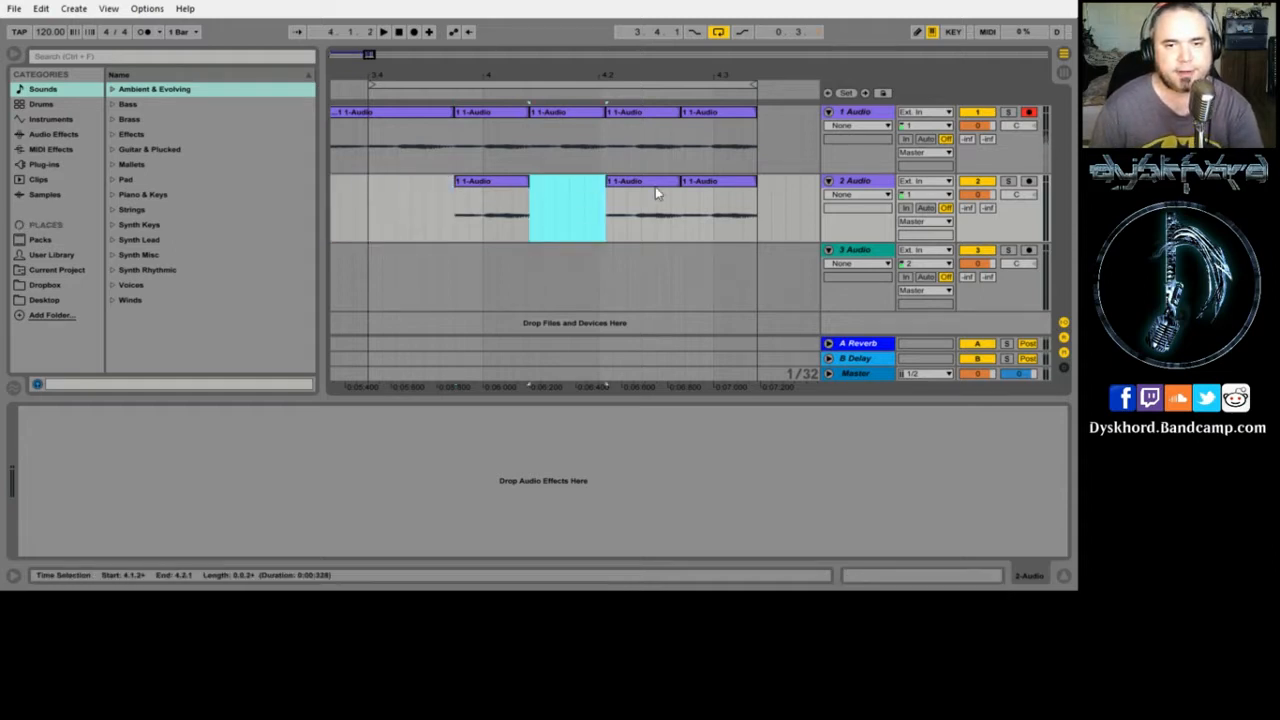
pyautogui.click(655, 192)
pyautogui.press('Delete')
pyautogui.click(745, 188)
pyautogui.press('Delete')
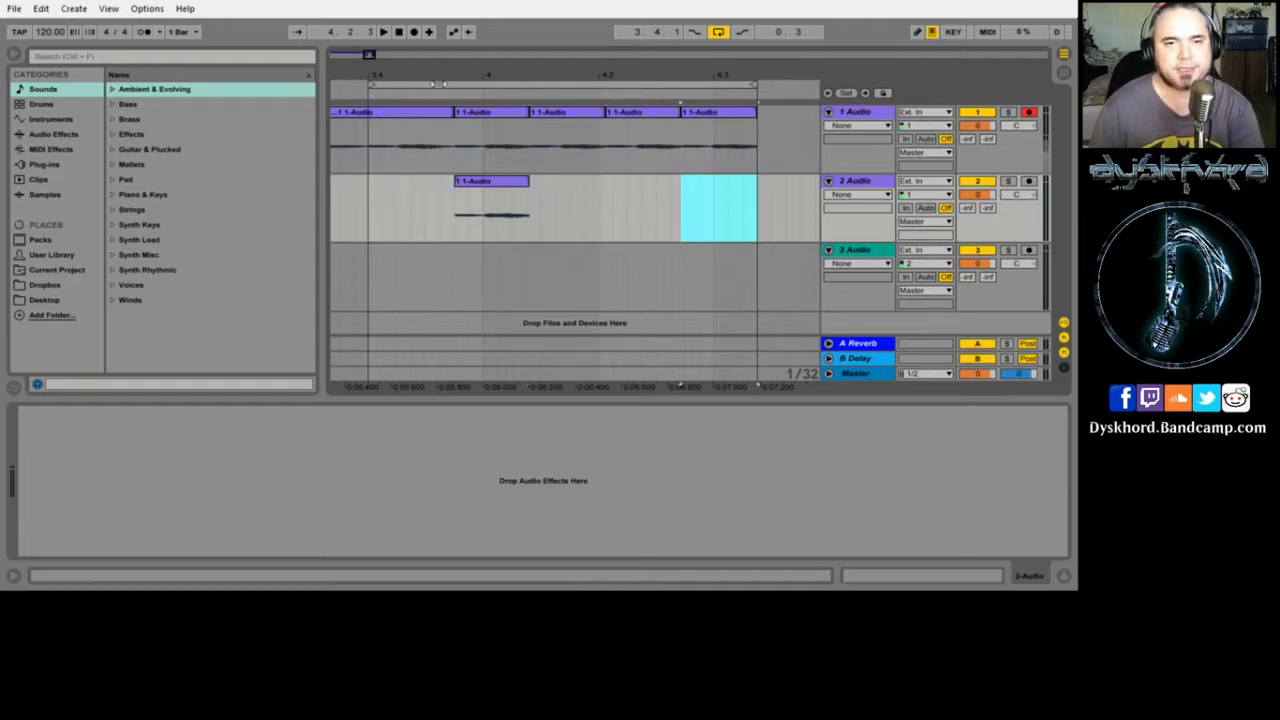
# - Delete the matching slice from track 1 and select the 2 Audio track
pyautogui.click(485, 117)
pyautogui.press('Delete')
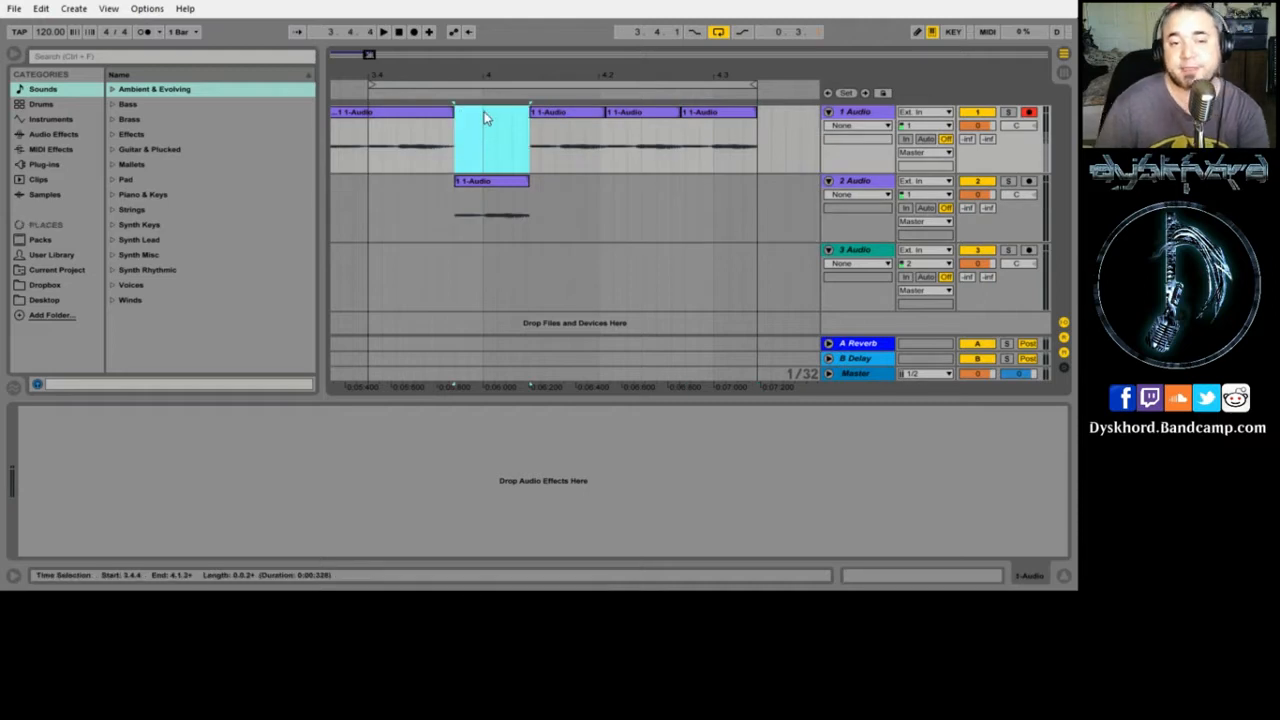
pyautogui.click(873, 184)
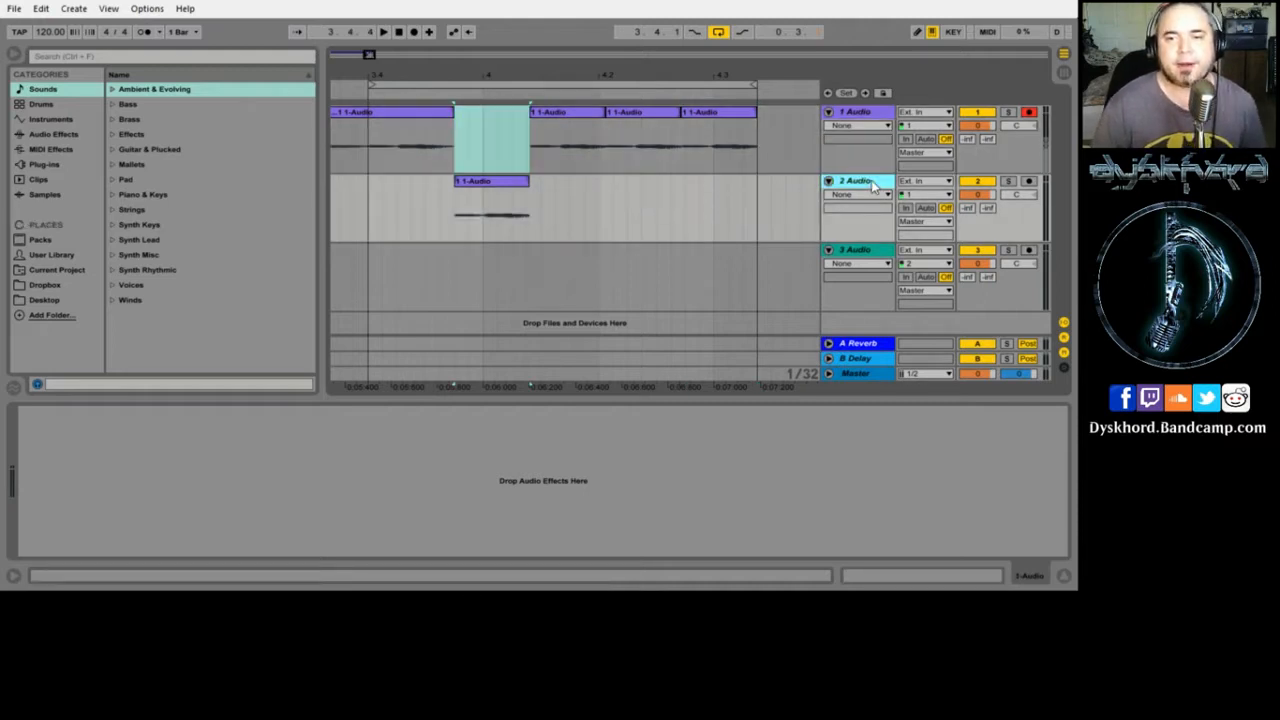
# - Load Grain Delay from Audio Effects onto track 2 and start playback
pyautogui.click(58, 135)
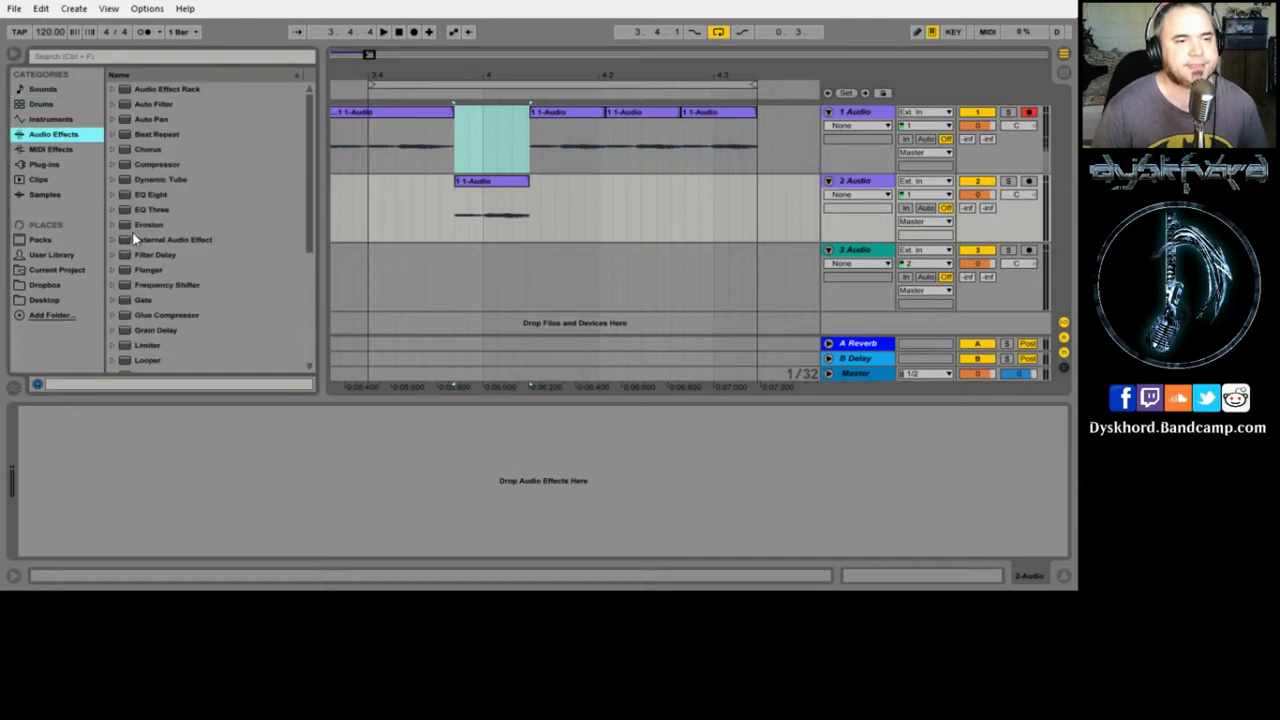
pyautogui.scroll(-2, 152, 262)
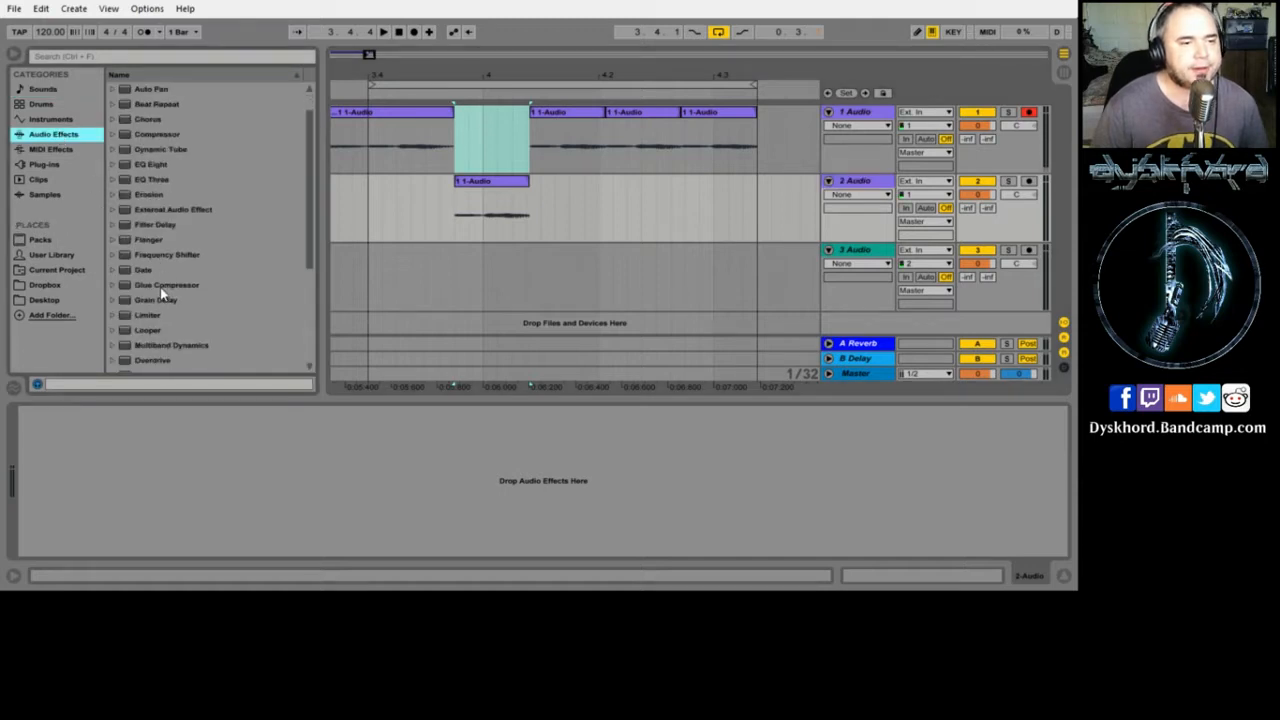
pyautogui.moveTo(145, 300); pyautogui.dragTo(569, 198)
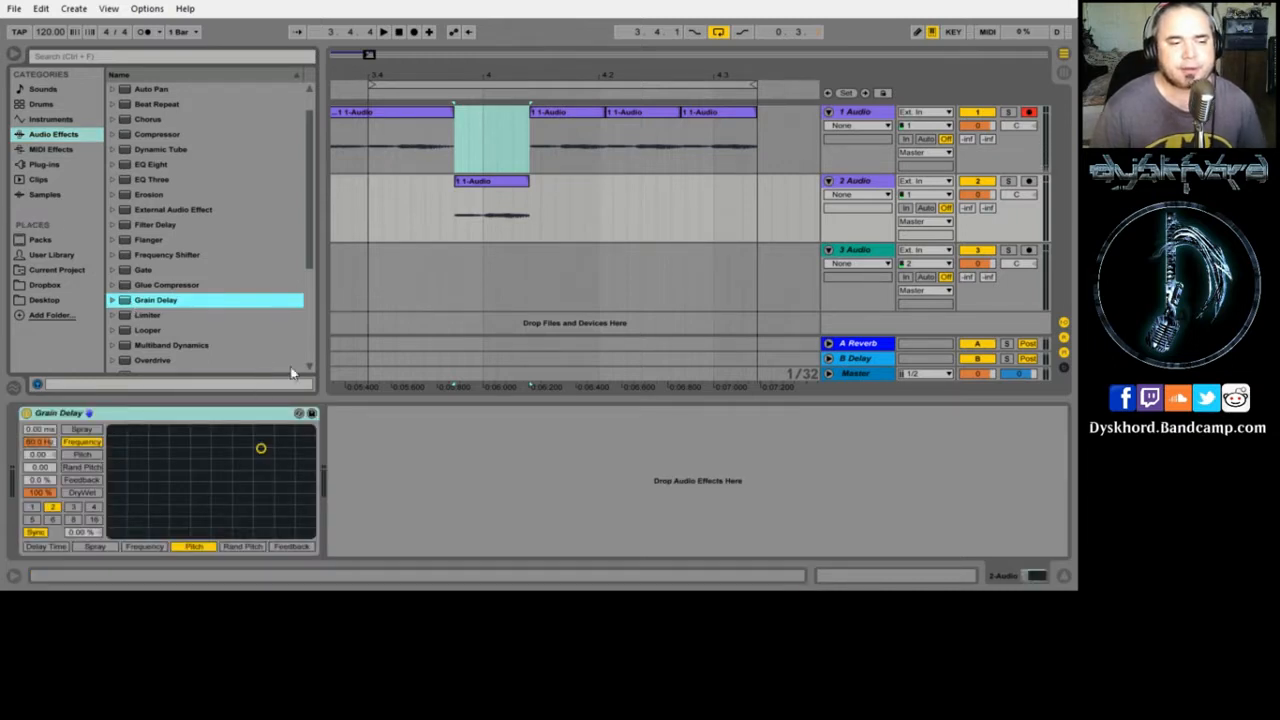
pyautogui.press('space')
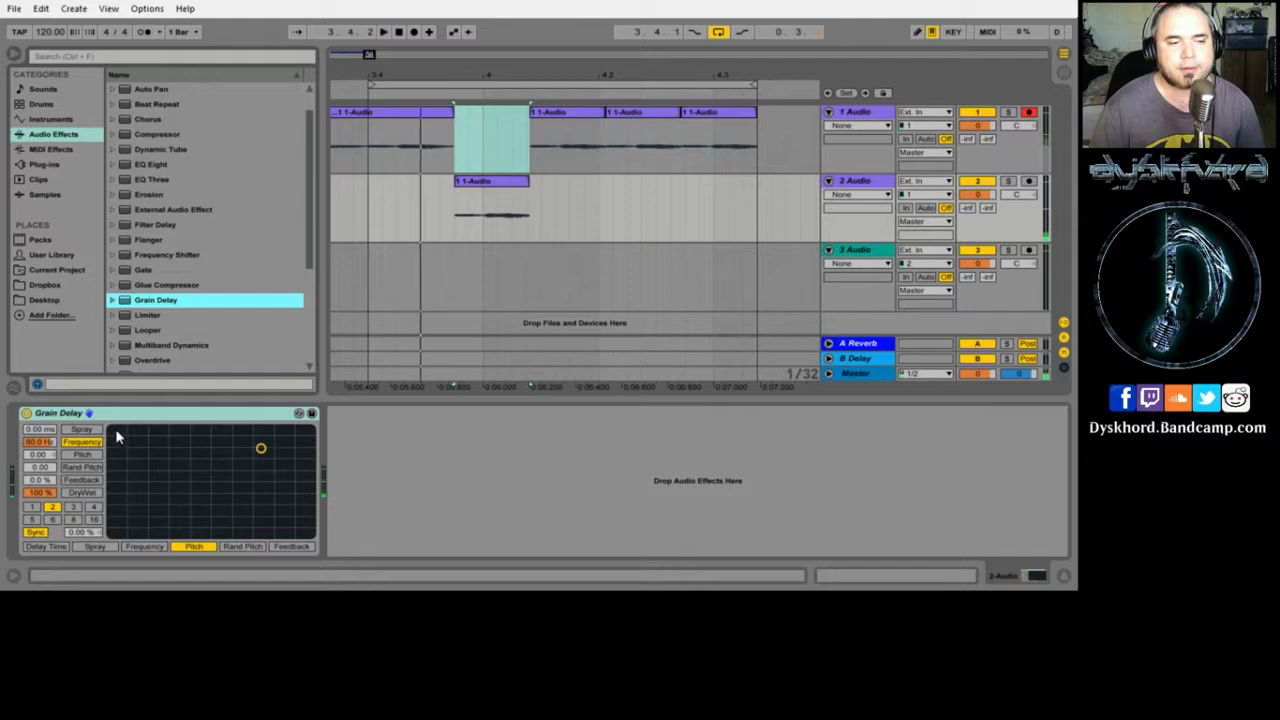
# - Enable Grain Delay's Rand Pitch and shorten the loop to one beat
pyautogui.click(80, 468)
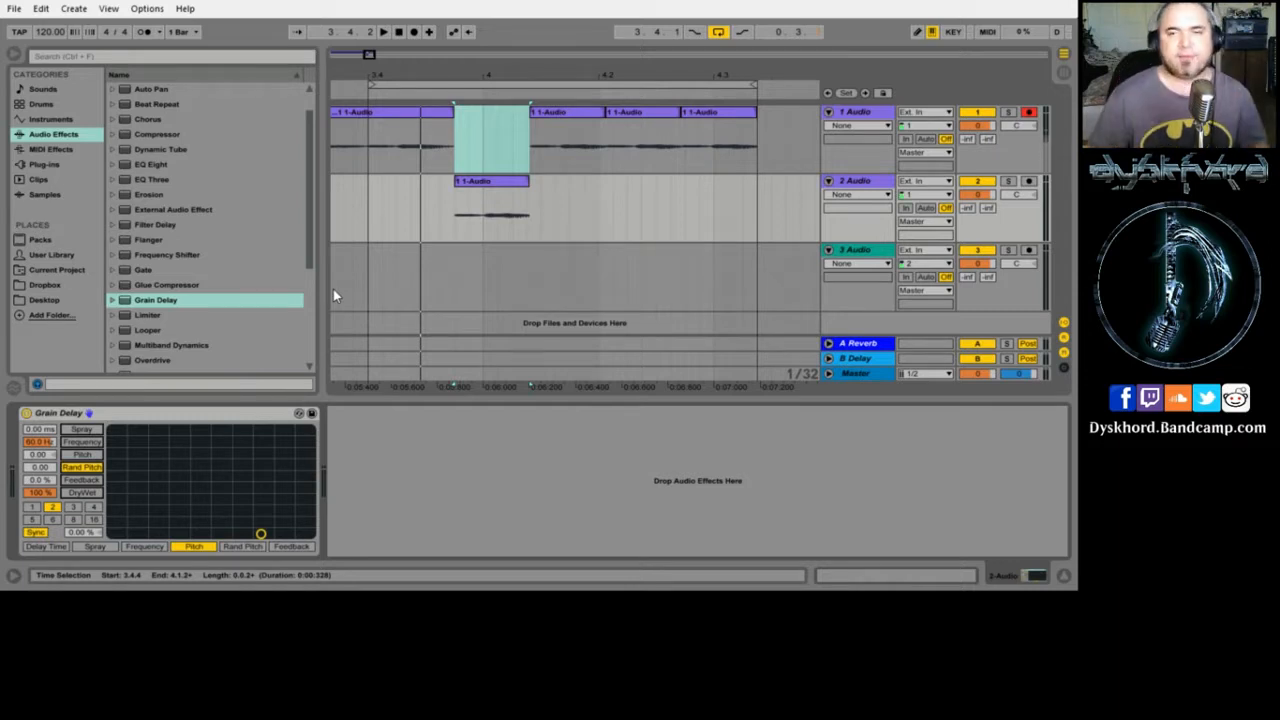
pyautogui.moveTo(750, 88); pyautogui.dragTo(481, 88)
pyautogui.moveTo(398, 78)
pyautogui.mouseDown()
pyautogui.moveTo(398, 150)
pyautogui.moveTo(410, 90)
pyautogui.mouseUp()
pyautogui.moveTo(443, 145); pyautogui.dragTo(459, 163)
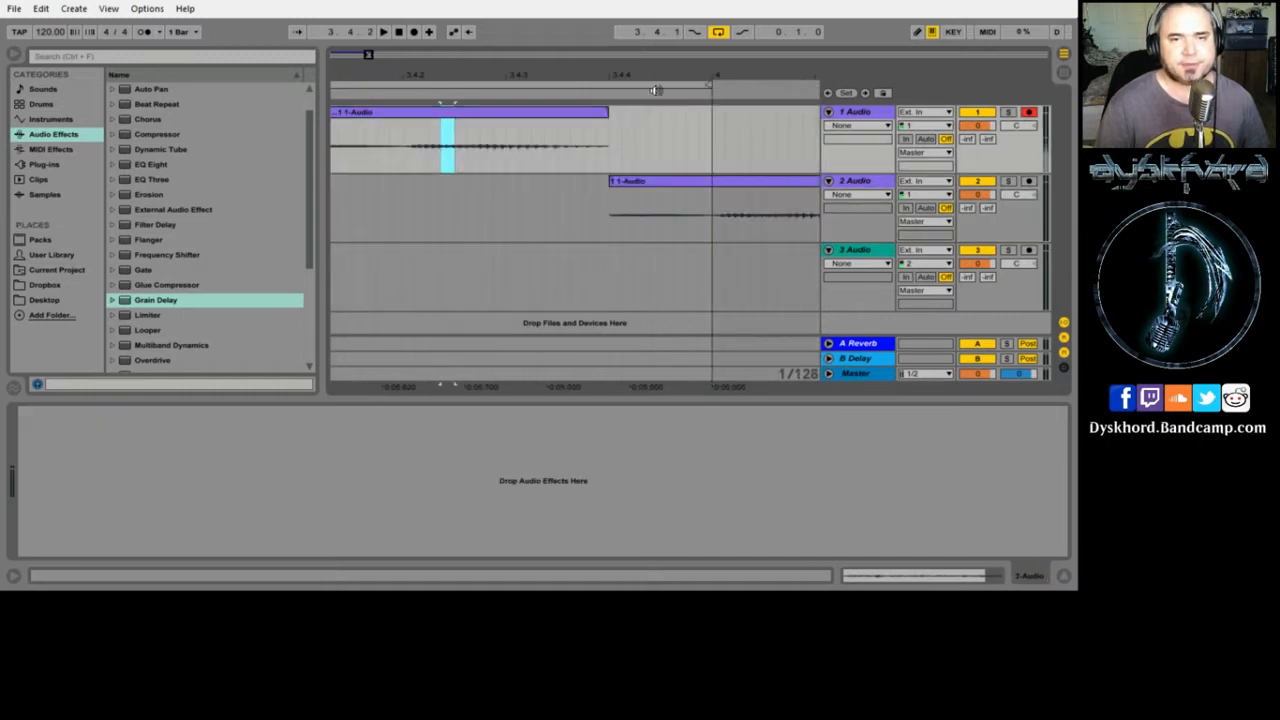
pyautogui.click(704, 88)
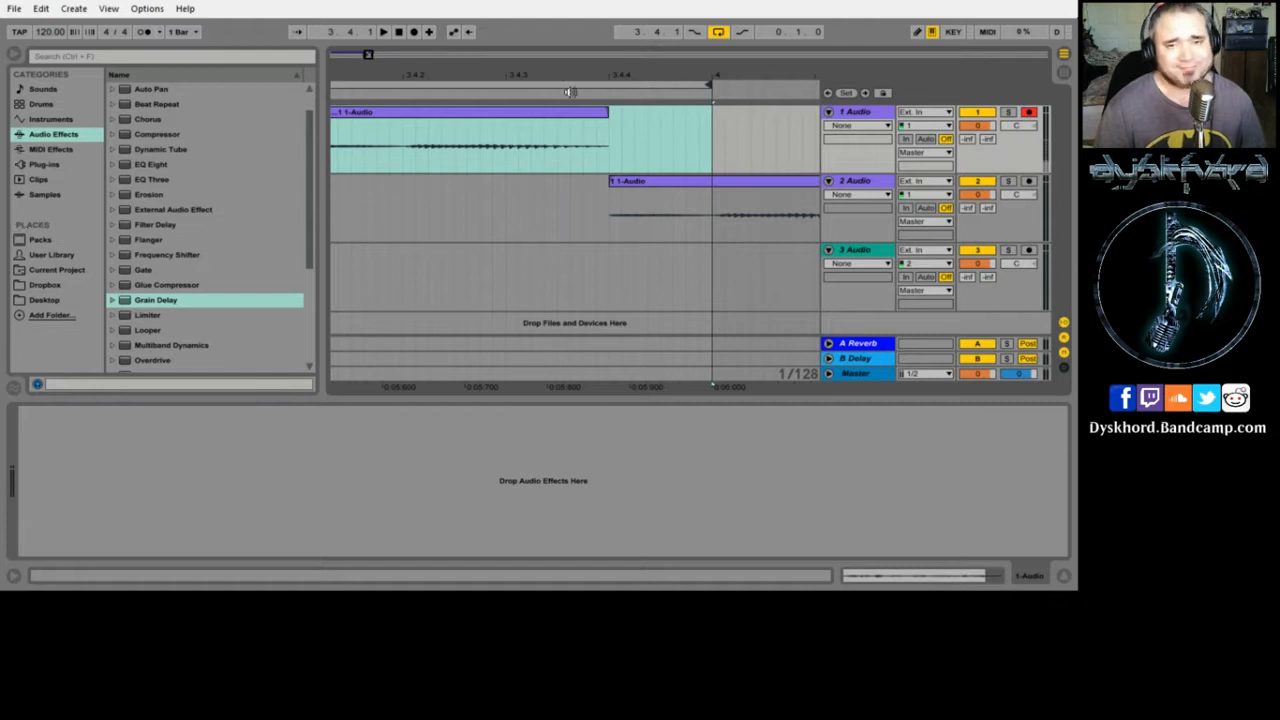
pyautogui.moveTo(710, 78); pyautogui.dragTo(528, 77)
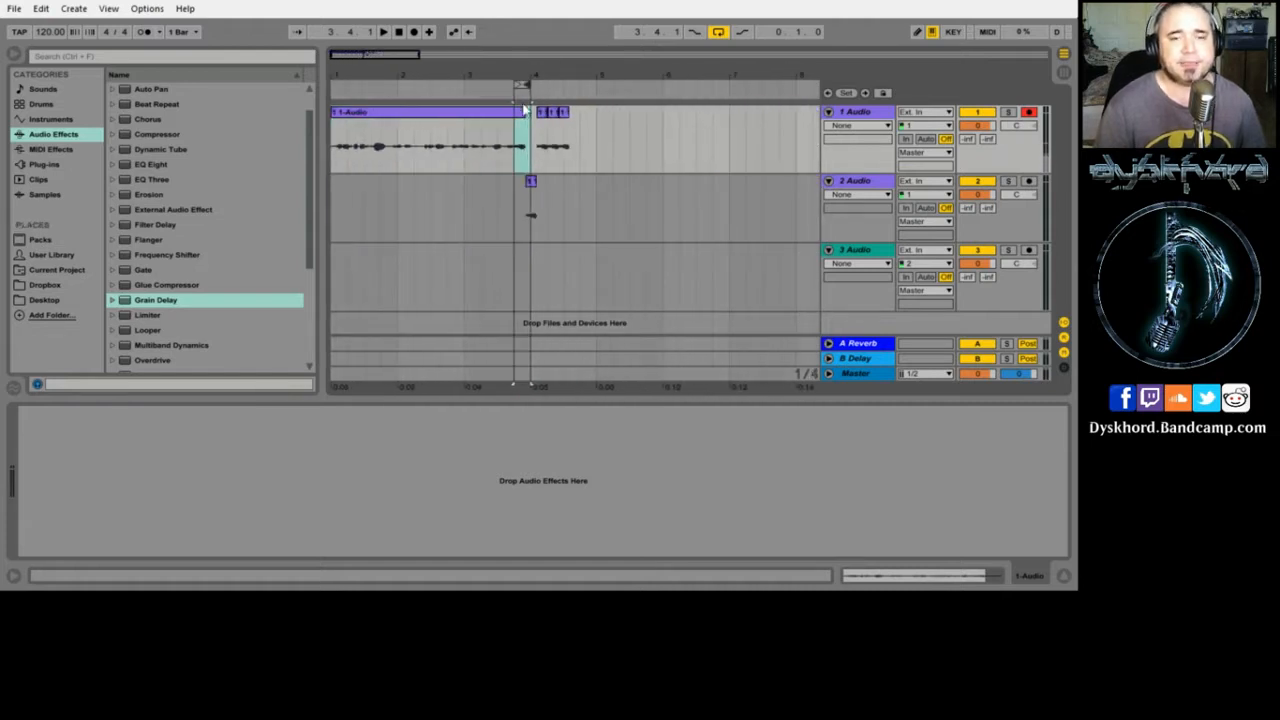
pyautogui.click(483, 118)
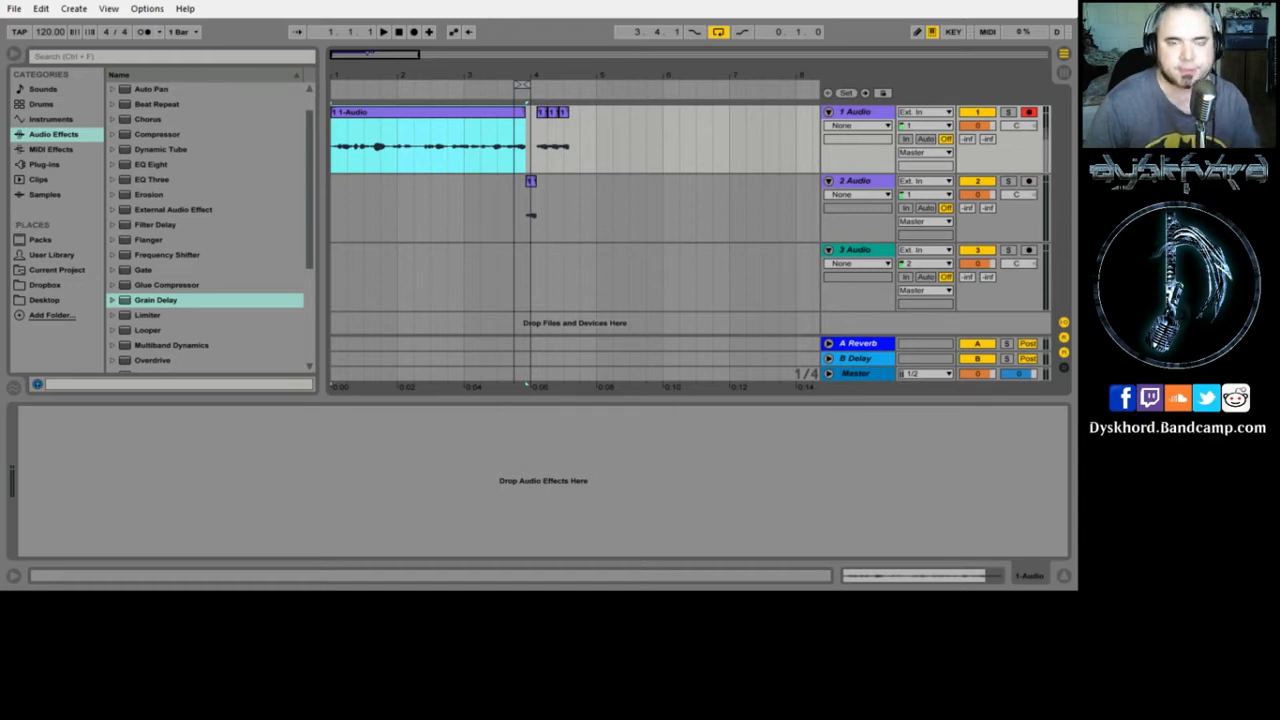
pyautogui.moveTo(500, 75); pyautogui.dragTo(470, 121)
# - Copy the vocal phrase from 2.3.3 to 3.3.1 and paste it at bar 8
pyautogui.moveTo(401, 146); pyautogui.dragTo(512, 140)
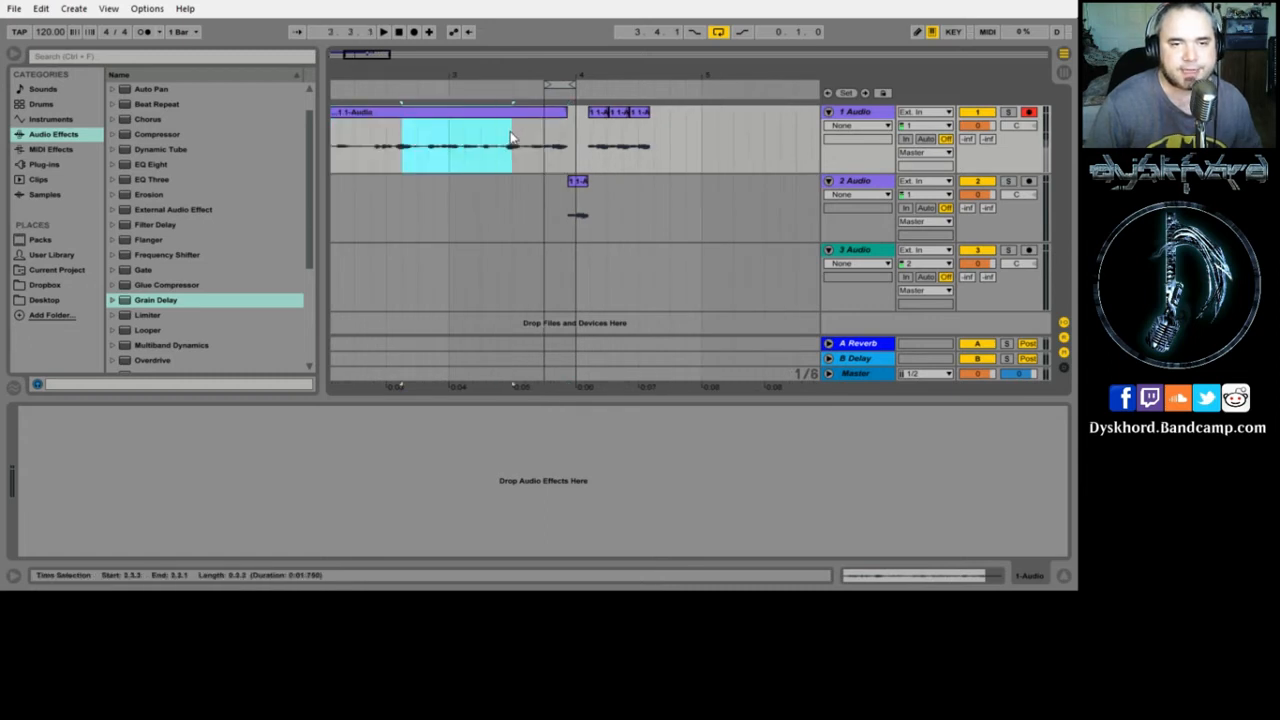
pyautogui.rightClick(457, 133)
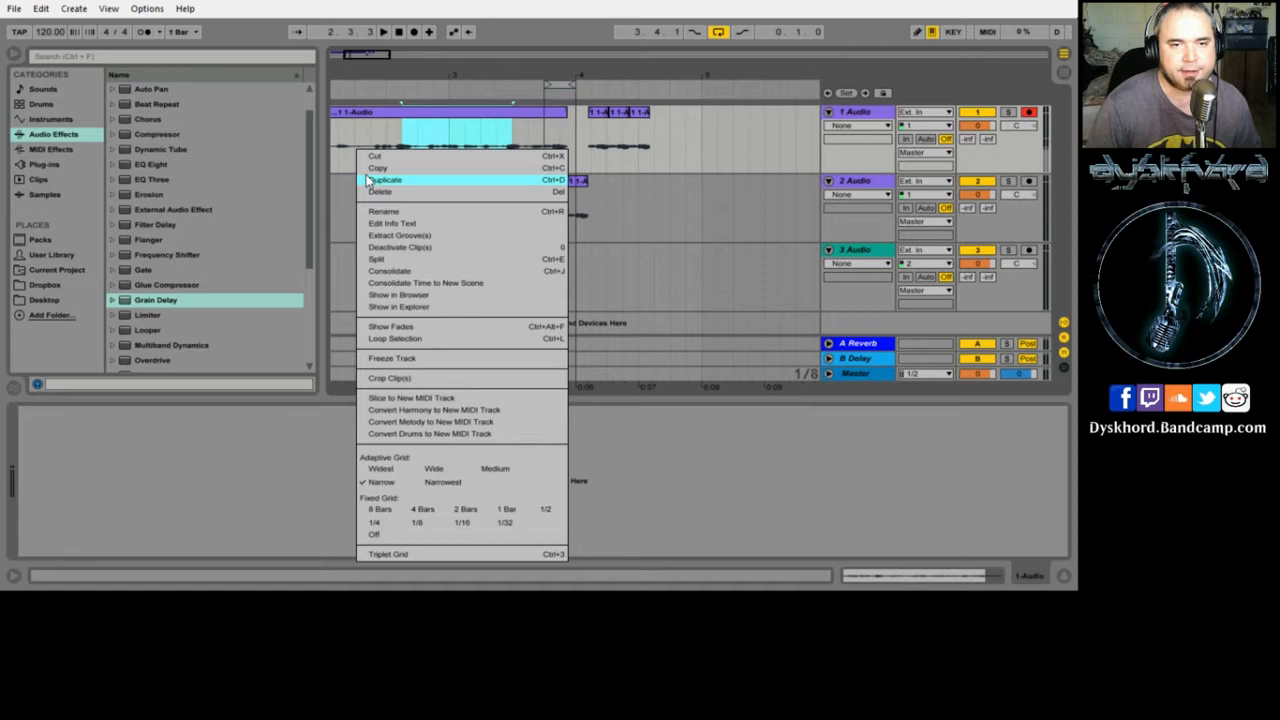
pyautogui.click(373, 170)
pyautogui.moveTo(562, 76); pyautogui.dragTo(4, 77)
pyautogui.click(502, 160)
pyautogui.rightClick(355, 150)
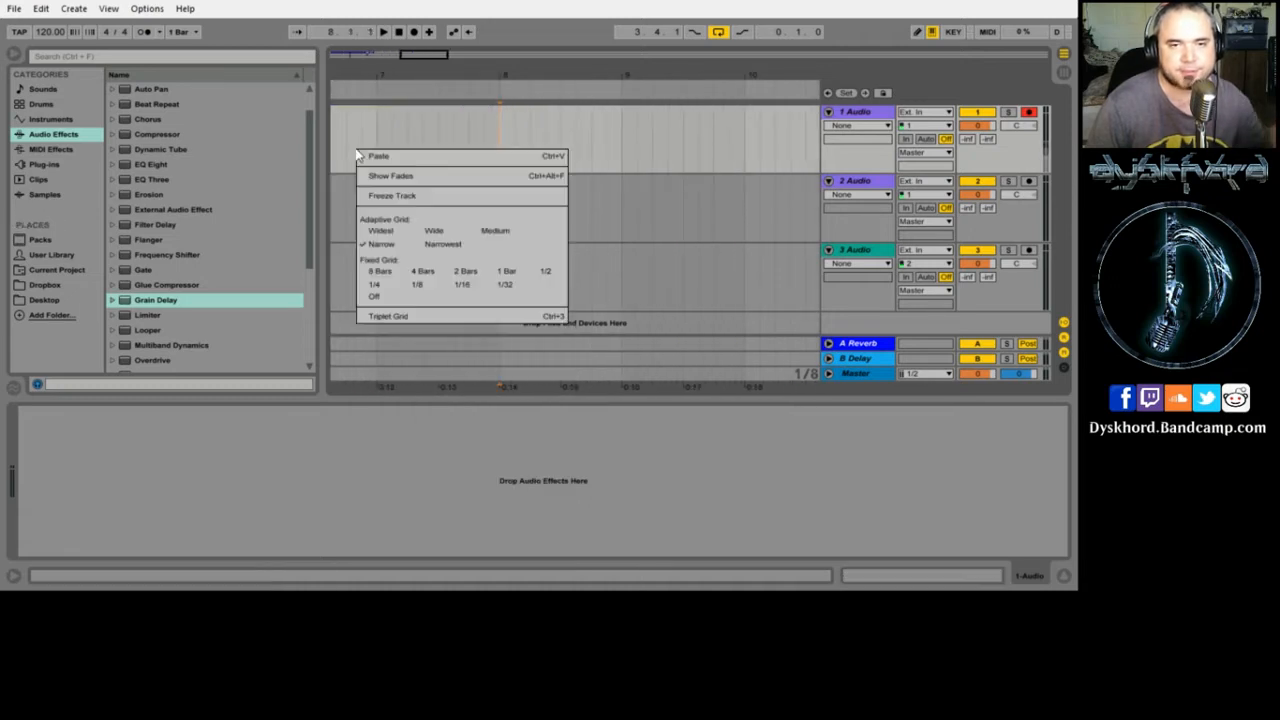
pyautogui.click(514, 155)
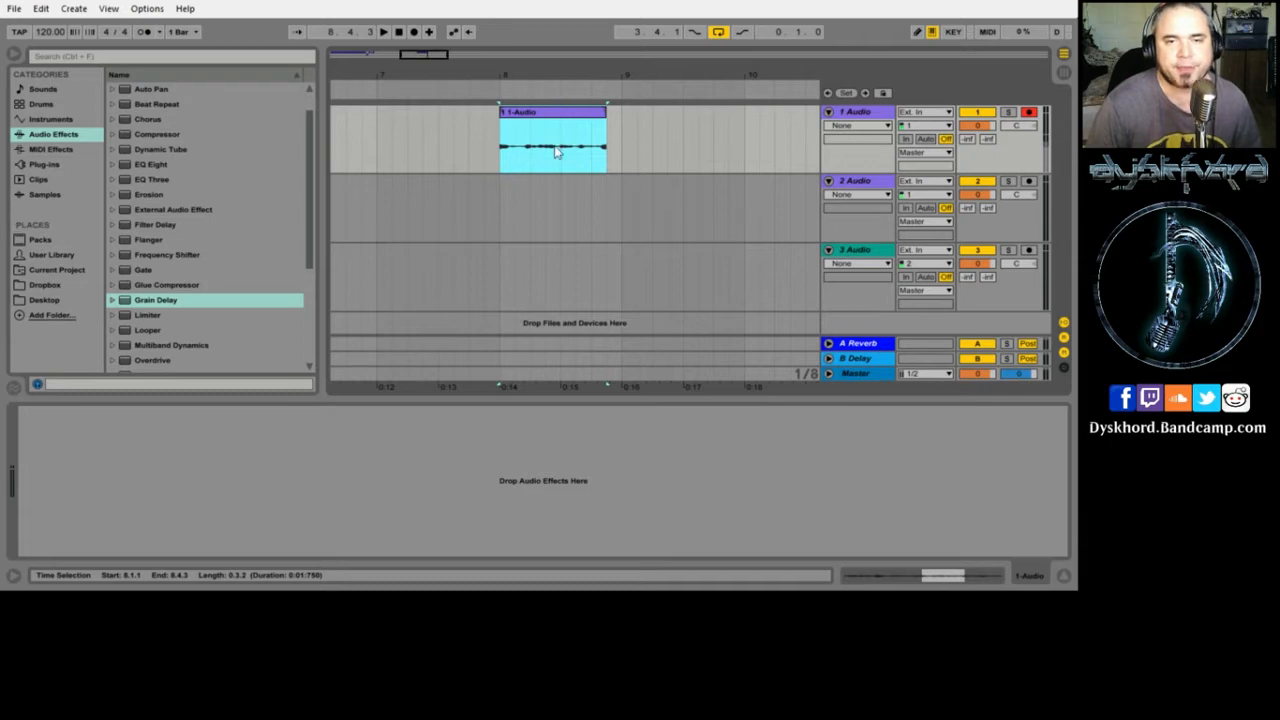
# - Stutter a tiny slice of the pasted phrase with Ctrl+D, then drag the clip edge out to 10.3.1
pyautogui.moveTo(562, 165); pyautogui.dragTo(575, 167)
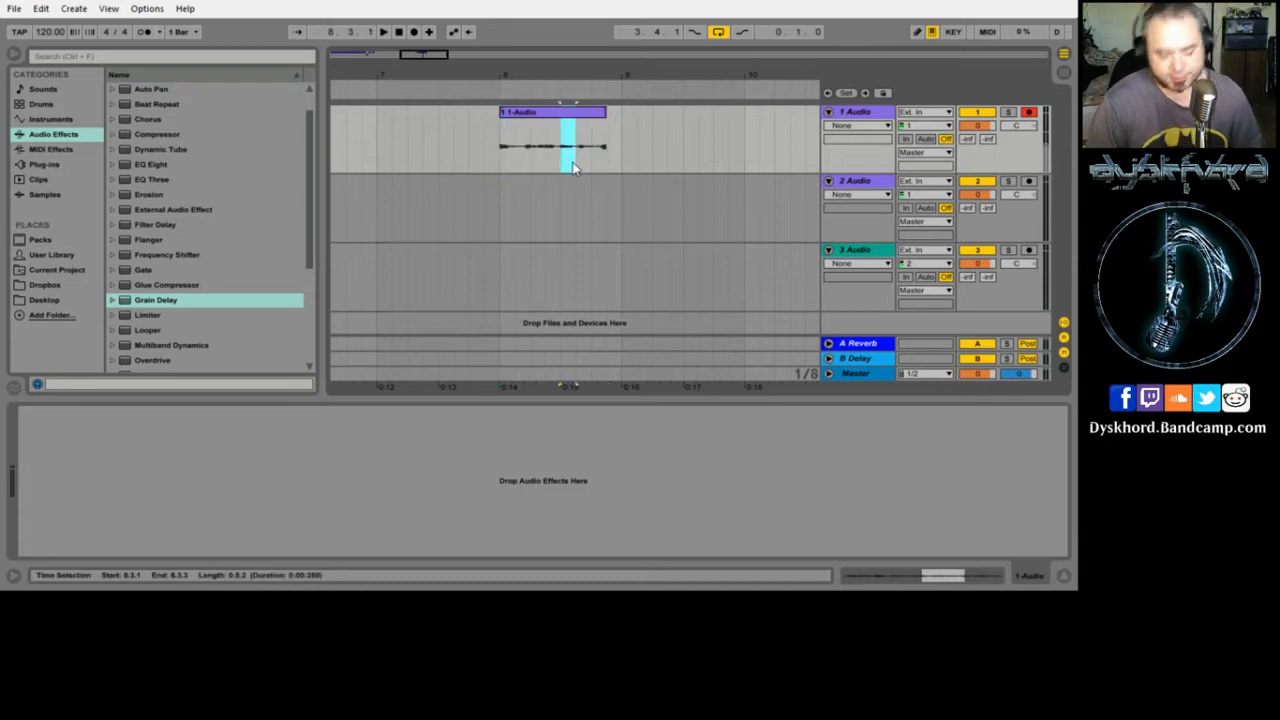
pyautogui.hotkey('ctrl', 'd')
pyautogui.hotkey('ctrl', 'd')
pyautogui.hotkey('ctrl', 'd')
pyautogui.hotkey('ctrl', 'd')
pyautogui.hotkey('ctrl', 'd')
pyautogui.hotkey('ctrl', 'd')
pyautogui.hotkey('ctrl', 'd')
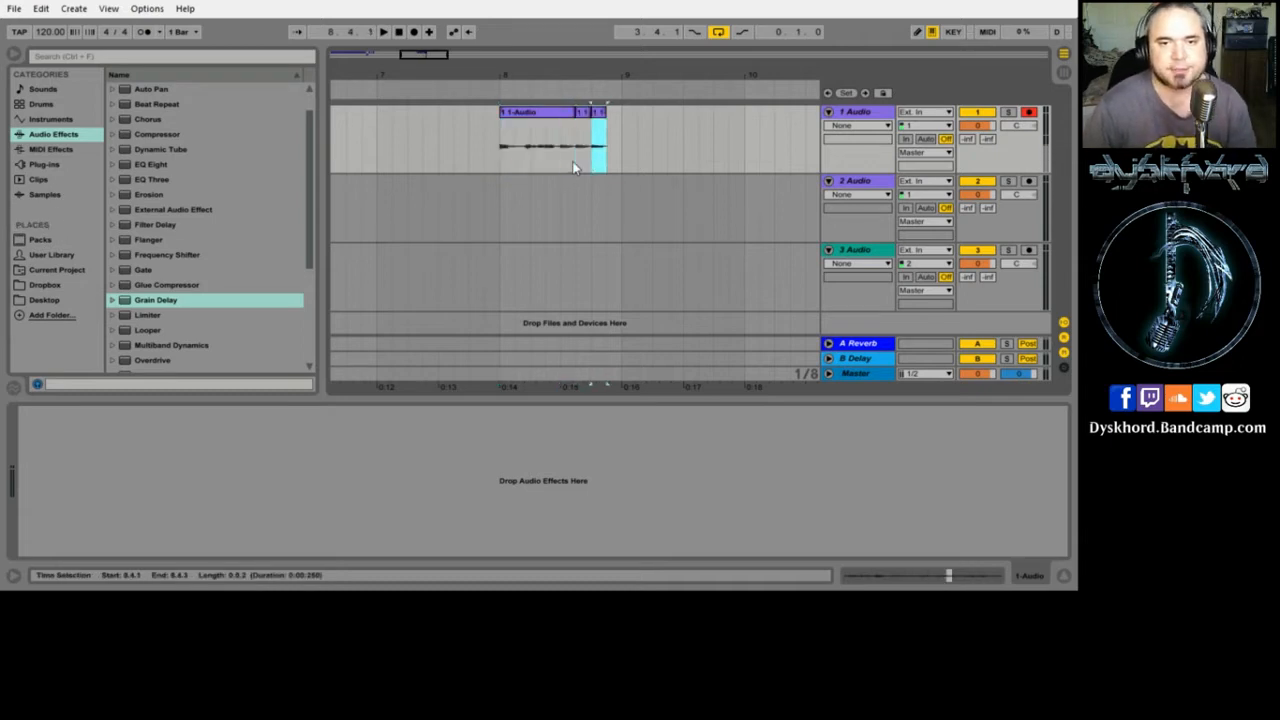
pyautogui.moveTo(683, 115); pyautogui.dragTo(805, 122)
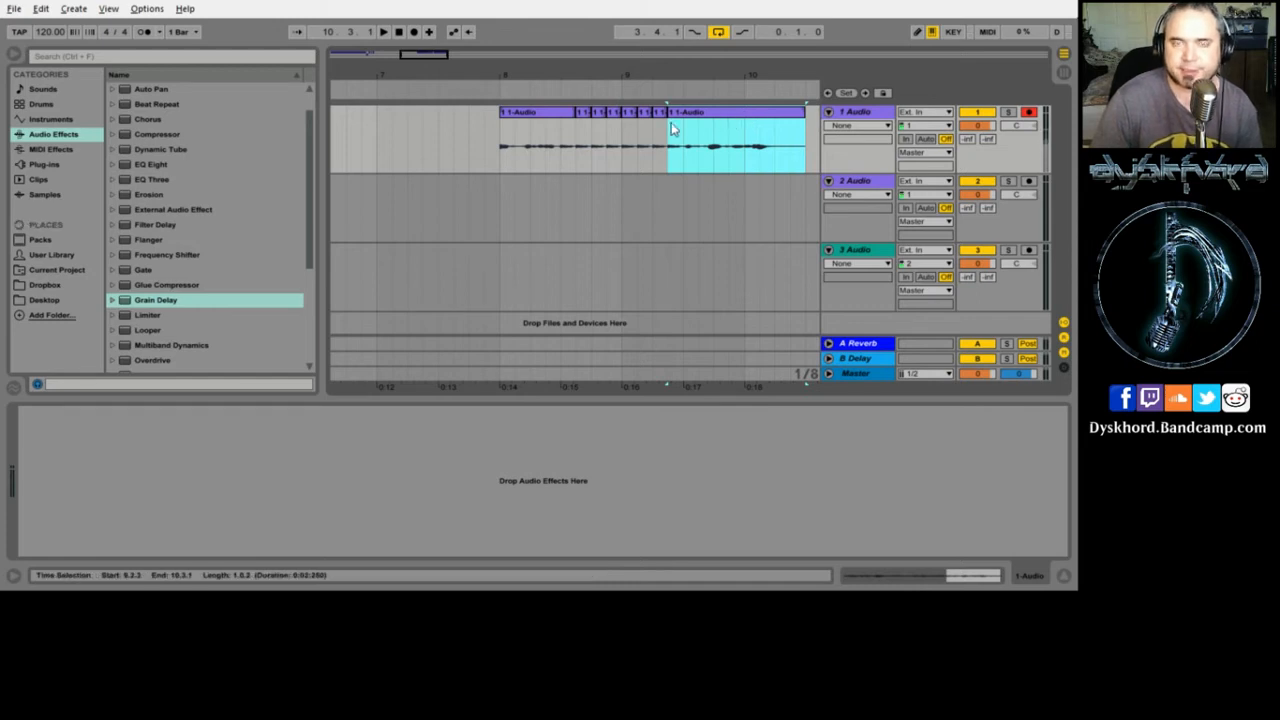
pyautogui.moveTo(605, 118); pyautogui.dragTo(405, 118)
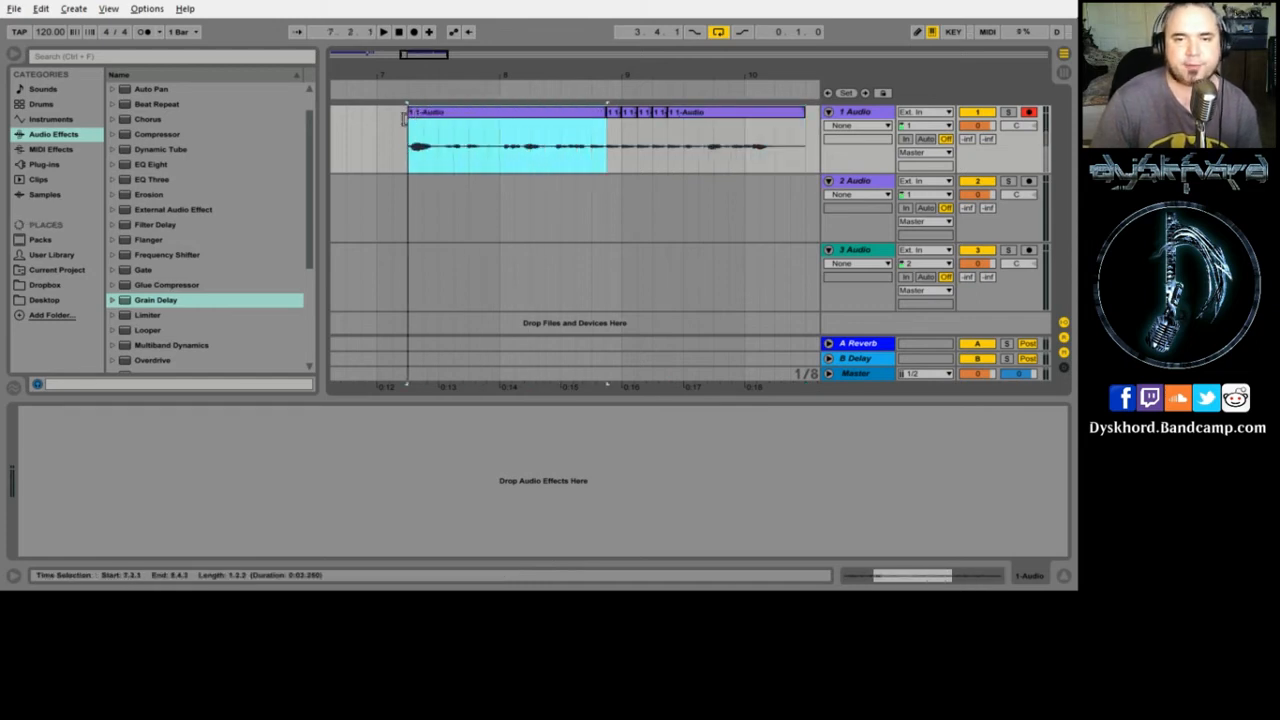
pyautogui.moveTo(603, 111); pyautogui.dragTo(840, 119)
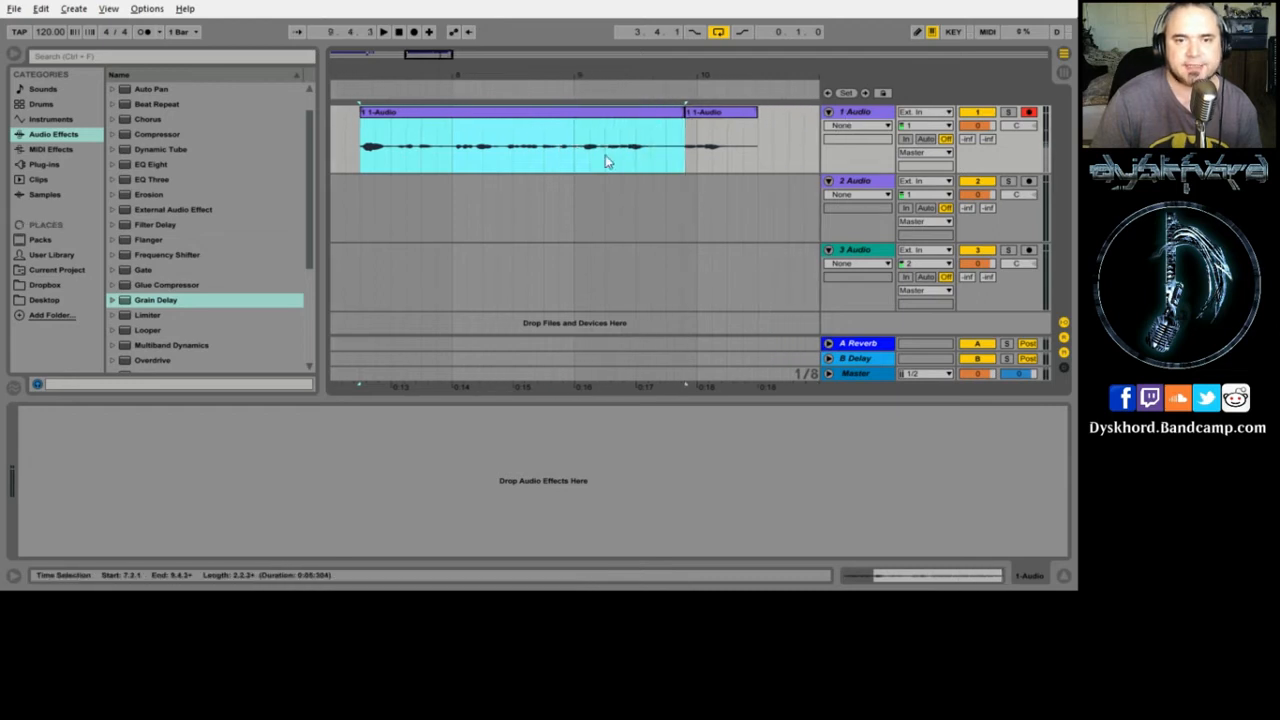